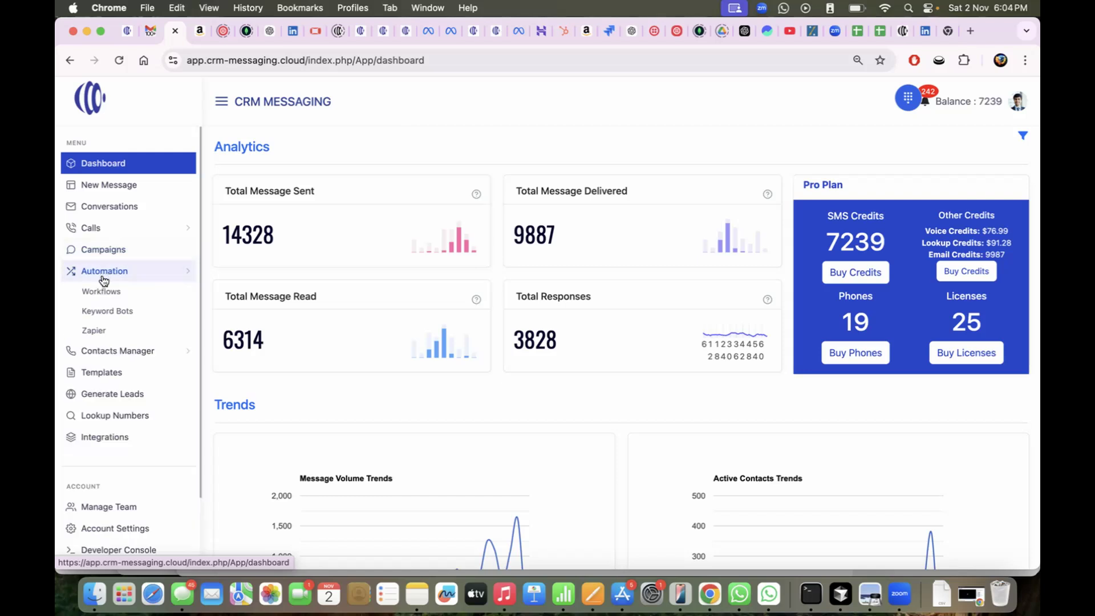
- Create a new automation workflow named "Reply back on sms"
left_click(105, 292)
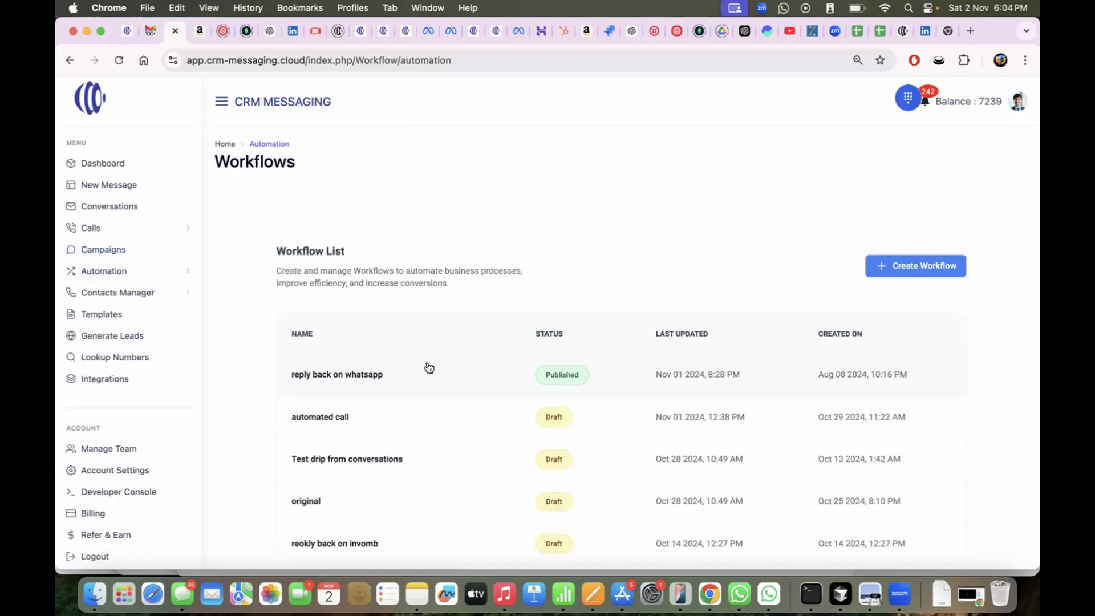
scroll(429, 367, "down", 2)
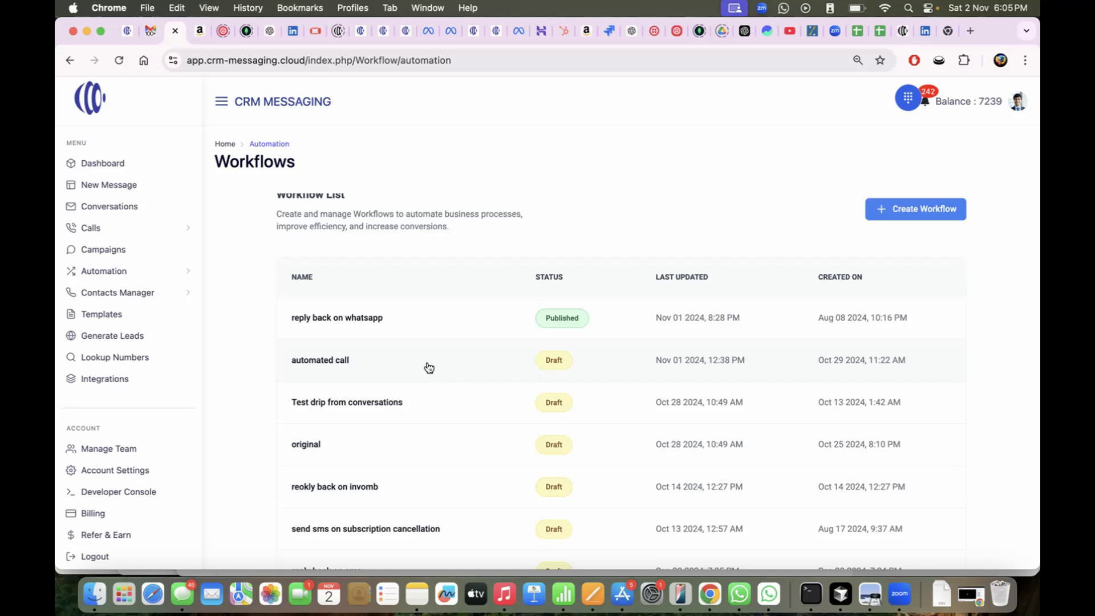
scroll(428, 367, "up", 2)
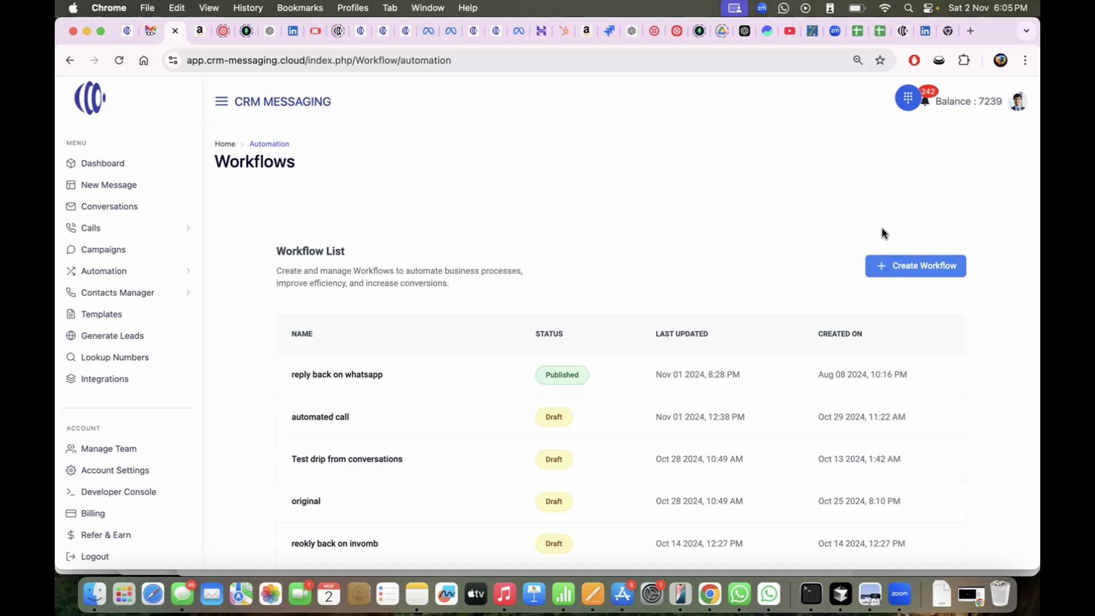
left_click(901, 265)
left_click(628, 382)
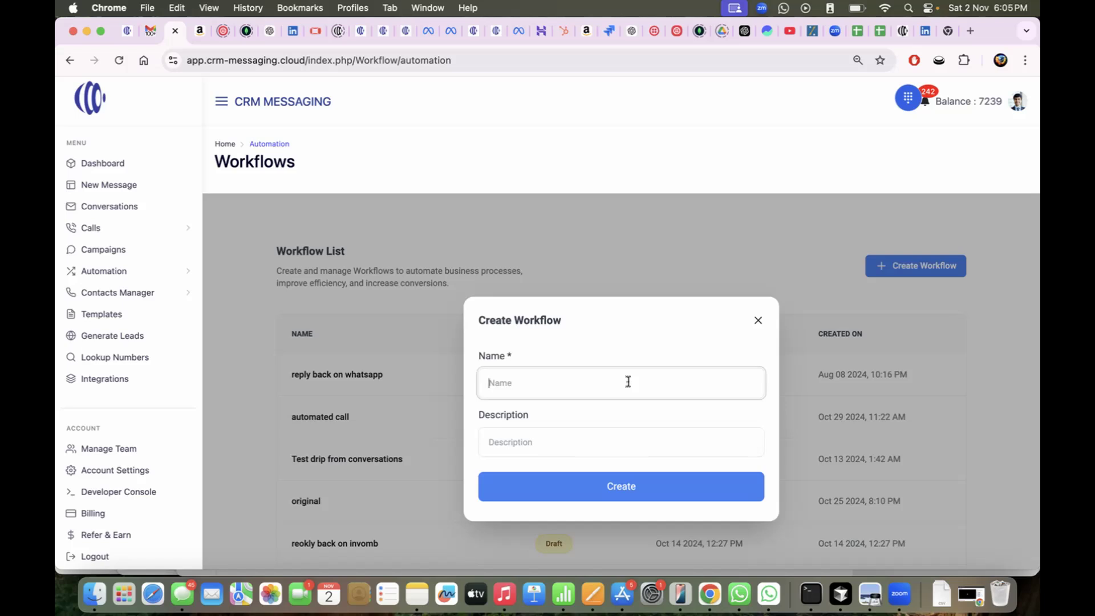
type("Reply back on sms")
scroll(665, 369, "down", 2)
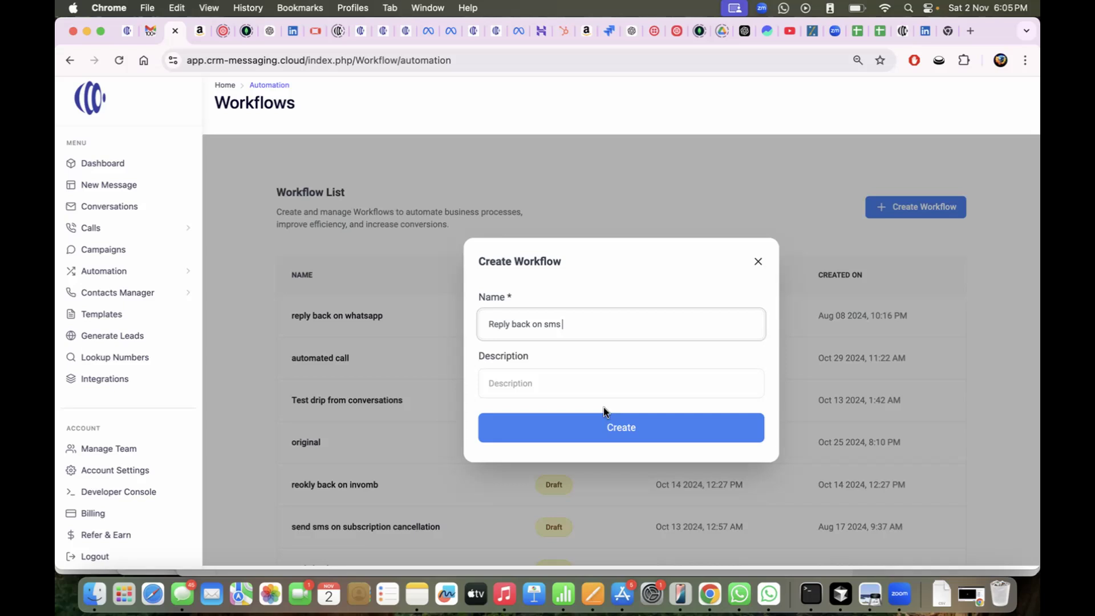
left_click(598, 423)
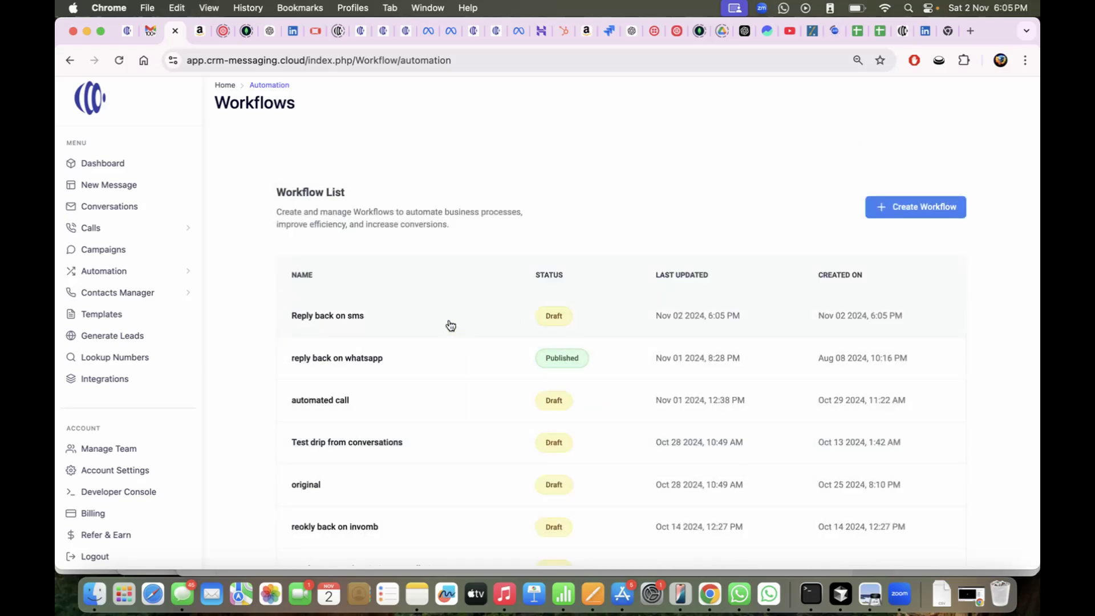
- Open the "Reply back on sms" workflow and add an Incoming WhatsApp trigger to it
left_click(451, 325)
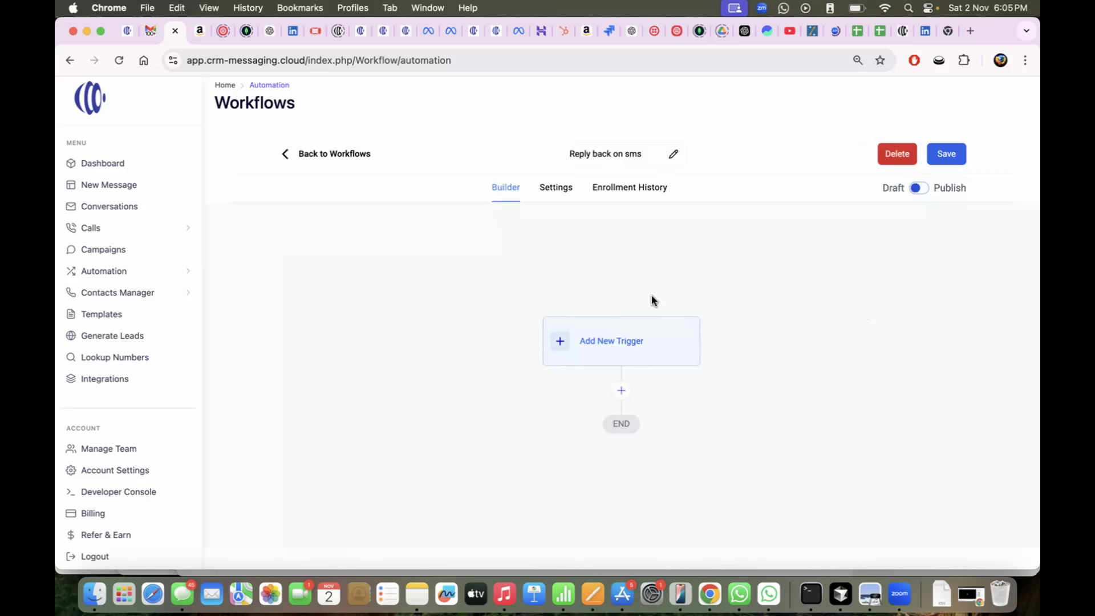
left_click(588, 358)
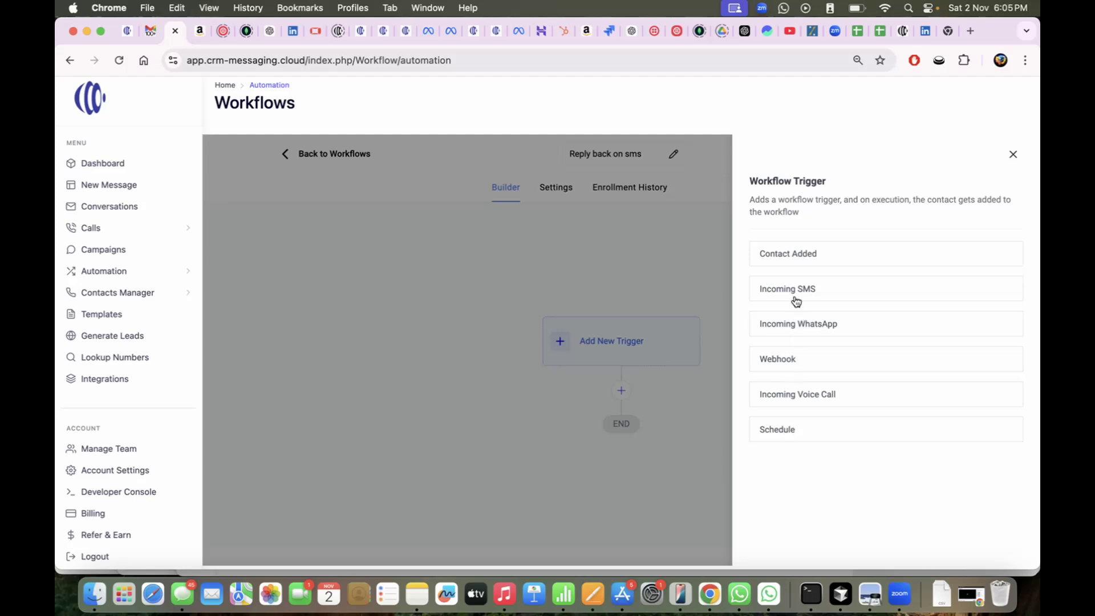
left_click(766, 326)
left_click(1004, 471)
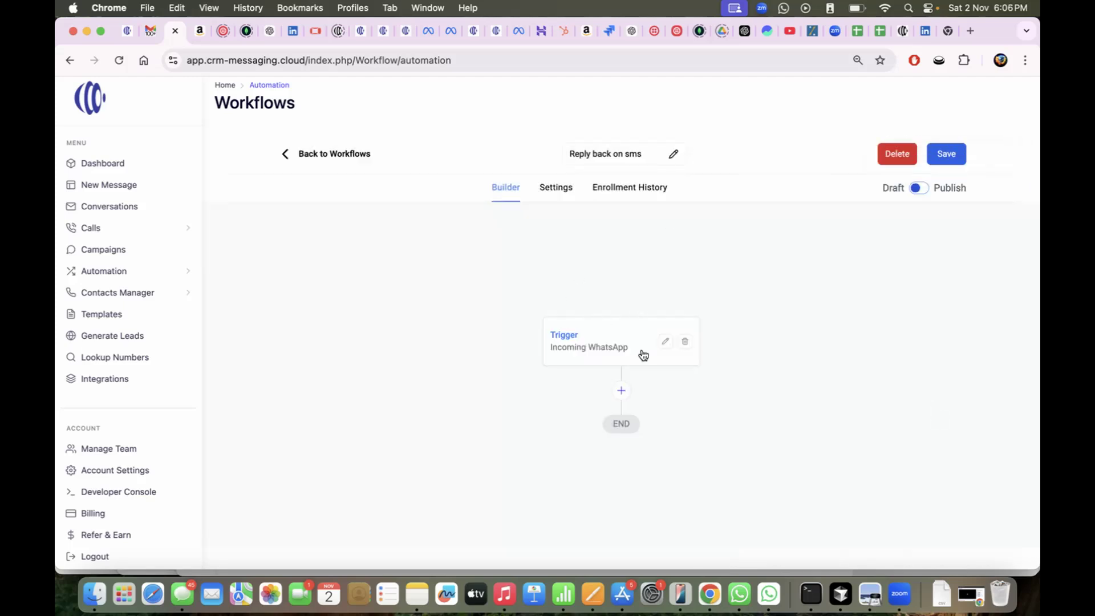
- Add a Send WhatsApp Non-Templates action after the Incoming WhatsApp trigger
left_click(622, 390)
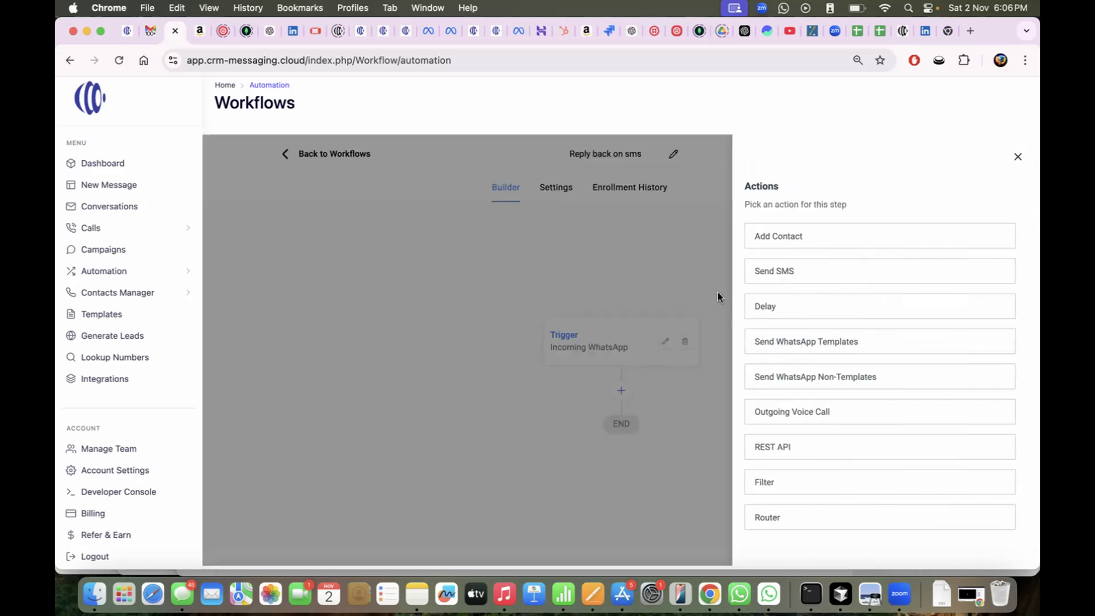
scroll(775, 288, "down", 1)
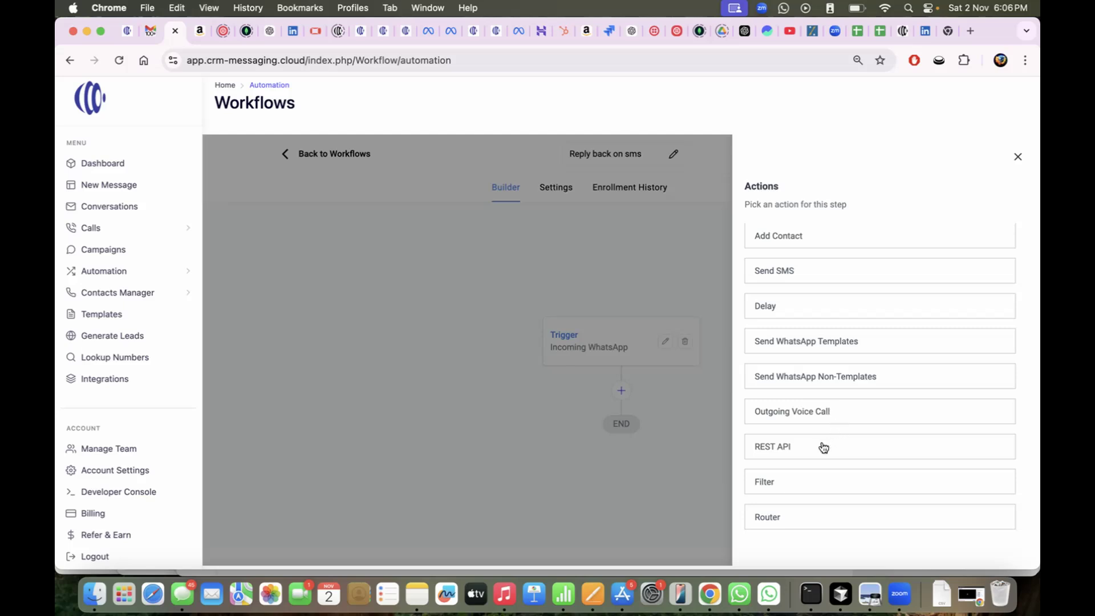
left_click(592, 509)
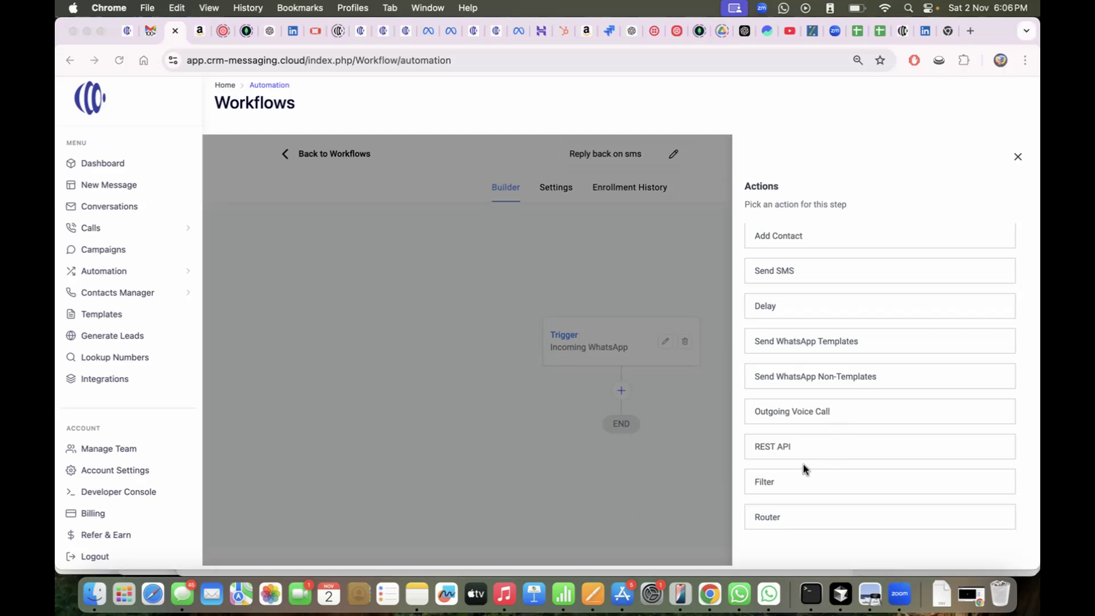
left_click(811, 544)
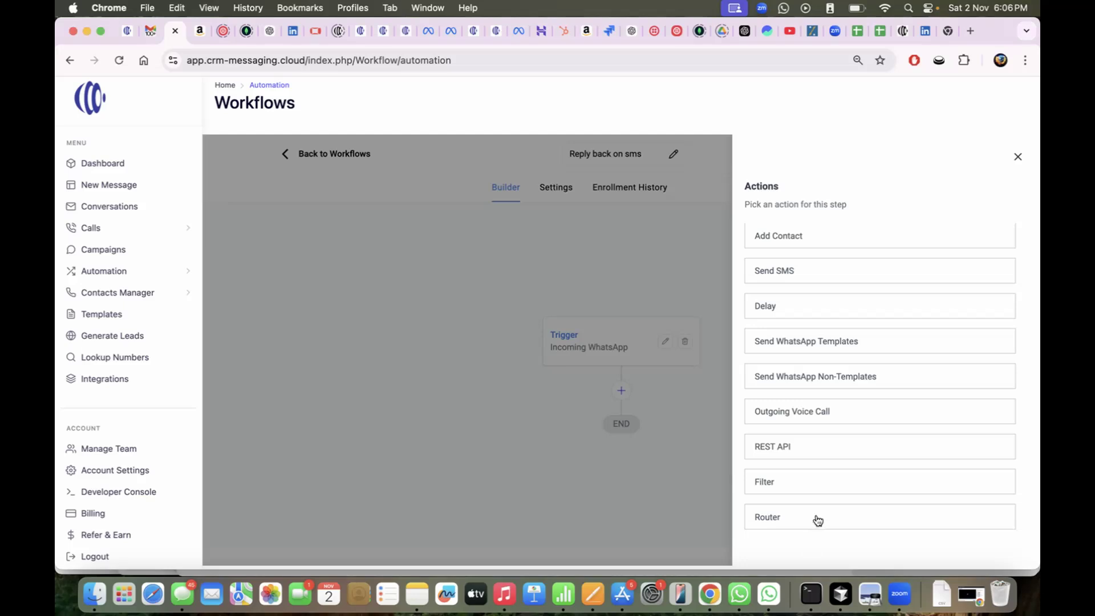
left_click(802, 379)
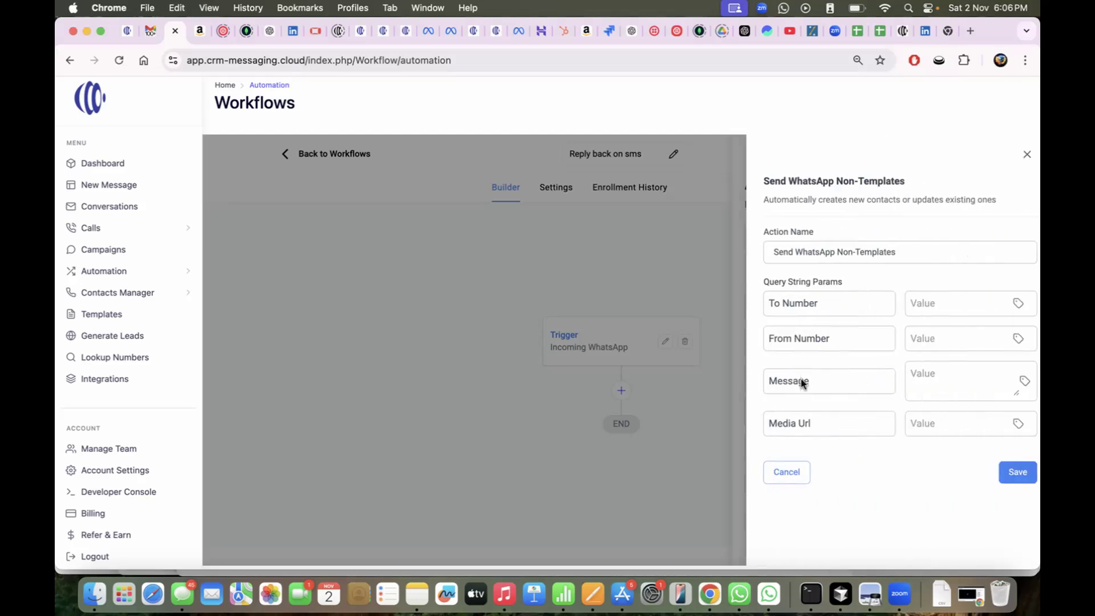
- Map the action's To Number to the Incoming WhatsApp From Number, and its From Number to the Incoming WhatsApp To Number
left_click(1003, 303)
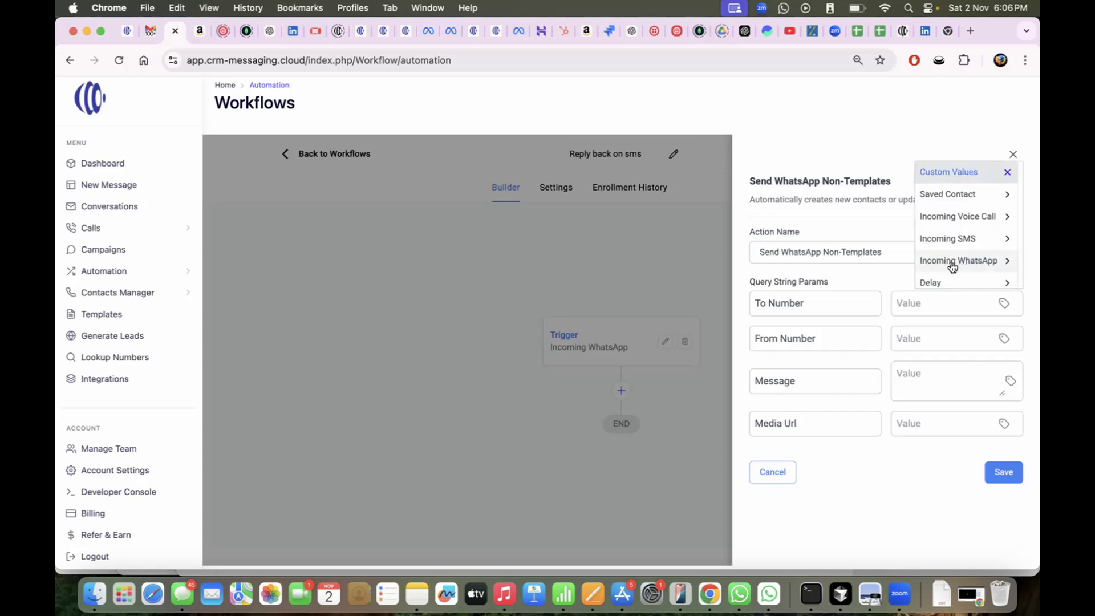
left_click(981, 260)
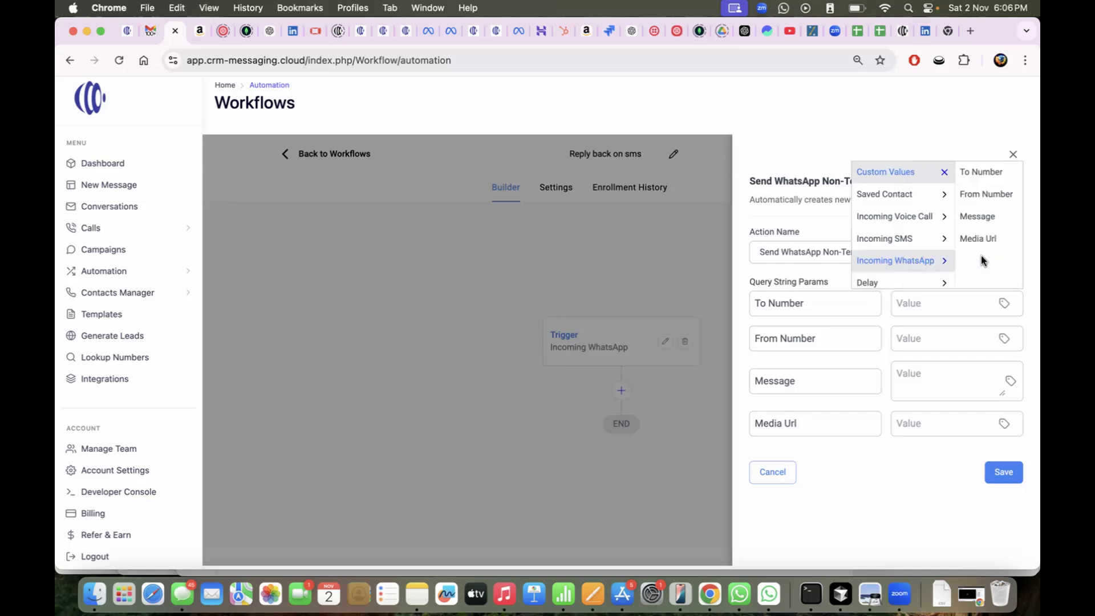
left_click(990, 196)
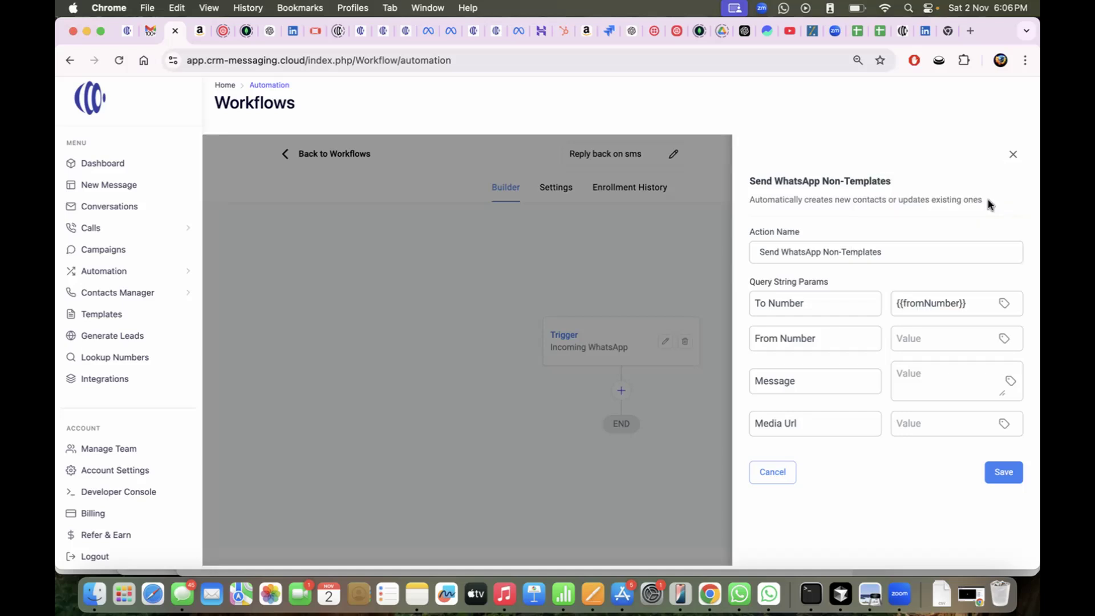
left_click(1007, 341)
left_click(978, 307)
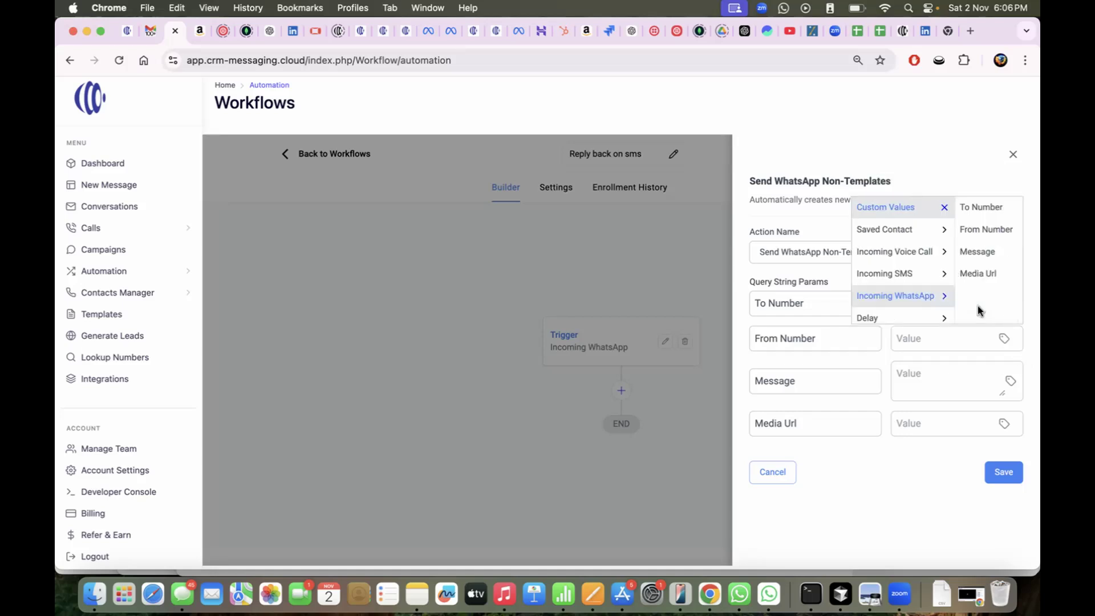
left_click(981, 207)
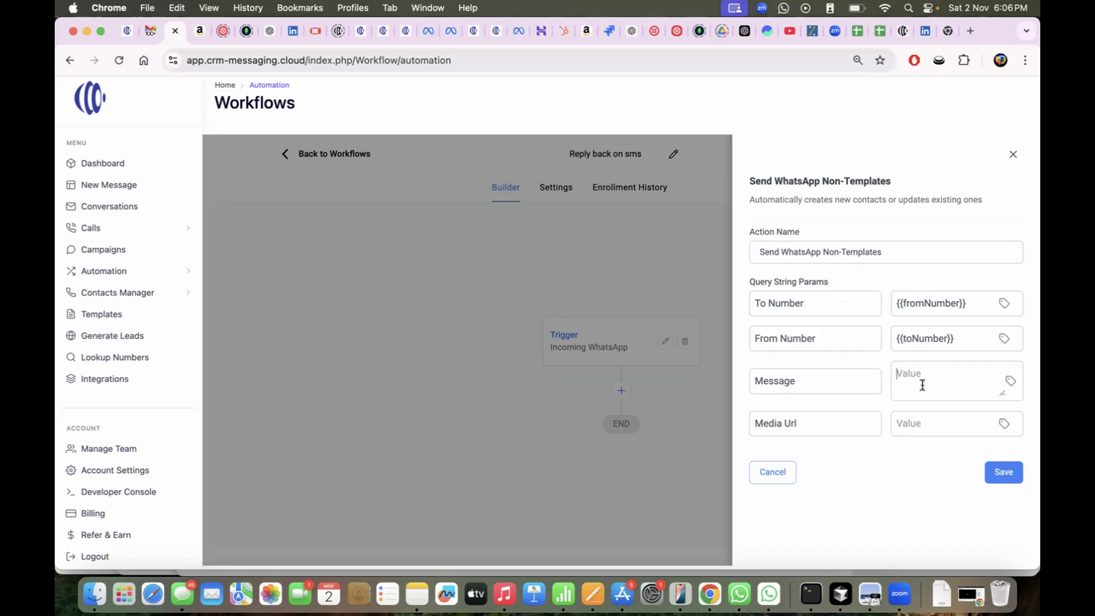
- Enter the message "Thanks for reaching out, I have received your message and I will reply as soon as possible." and save the action
type("T")
key("BackSpace")
type("Thanks for reaching out.")
key("BackSpace")
type(", I have received yu")
key("BackSpace")
type("our ")
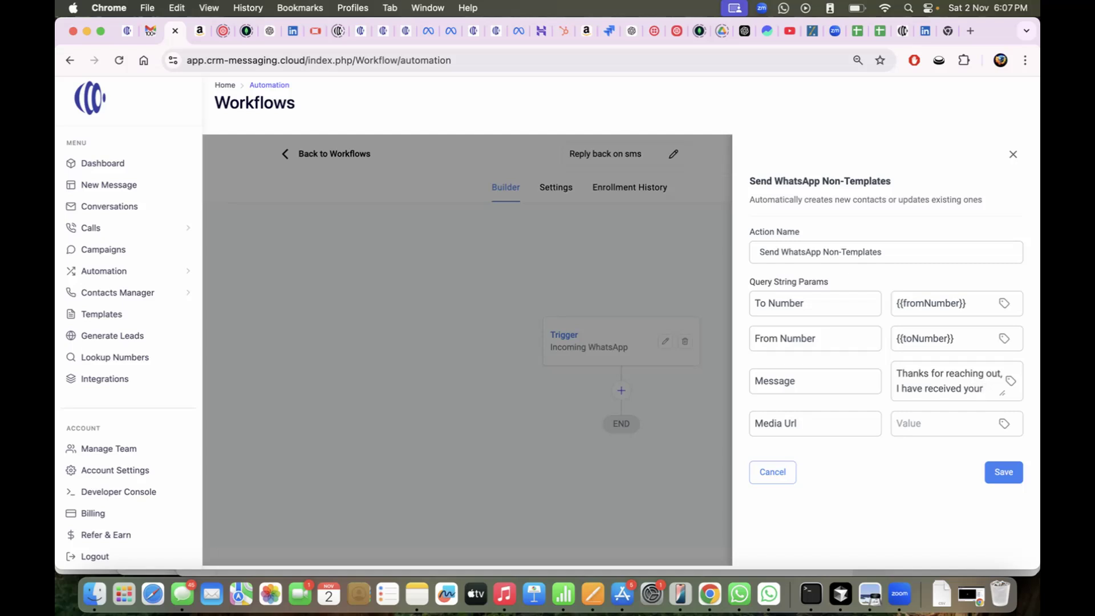
type("message and w")
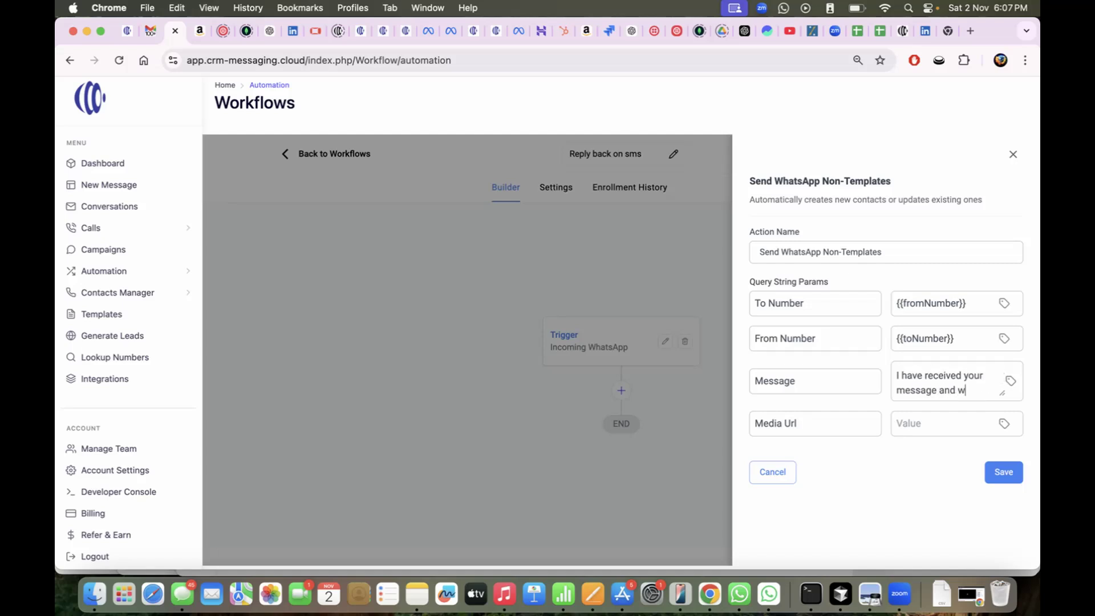
key("BackSpace")
key("BackSpace")
type("I will reply. as soon a")
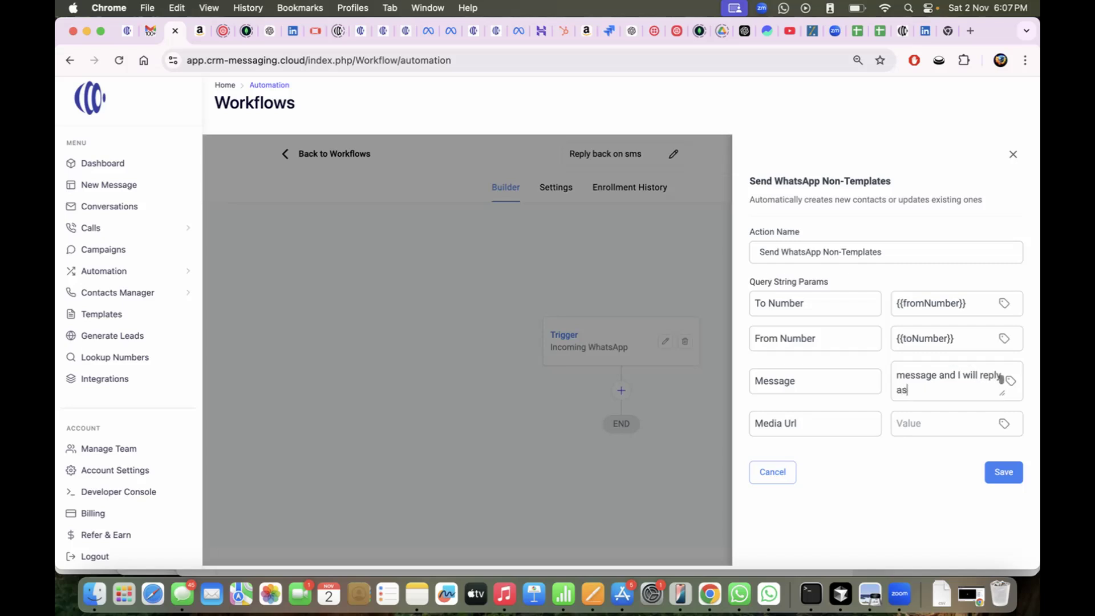
type("s possible.")
left_click(961, 423)
left_click(1003, 473)
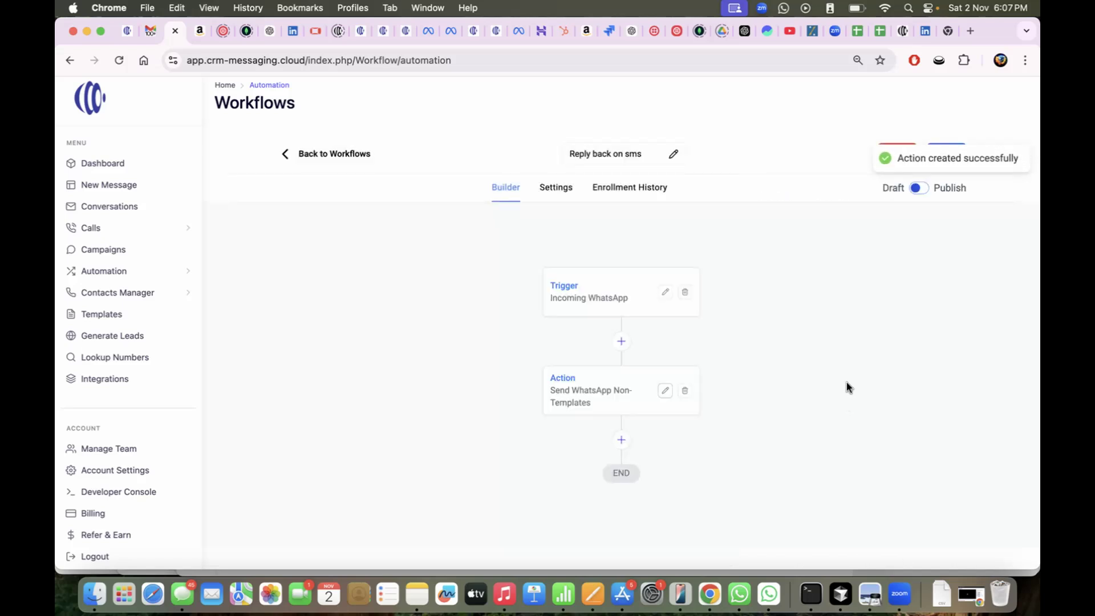
- Publish the workflow and rename it "Reply back on WhatsApp and more", saving the changes
left_click(919, 187)
left_click(938, 165)
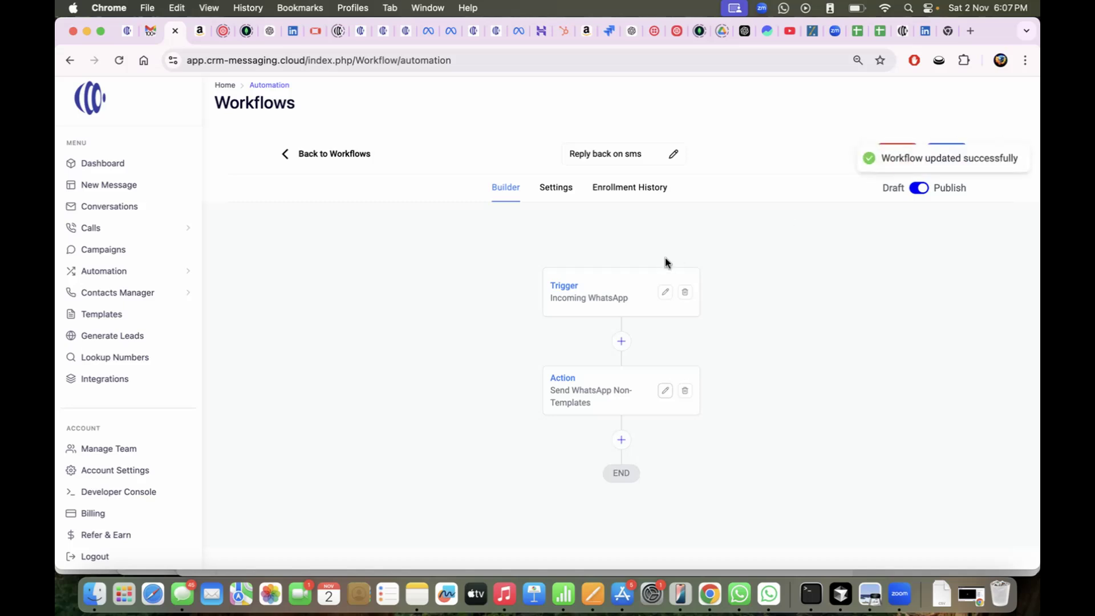
left_click(646, 154)
key("BackSpace")
key("BackSpace")
key("BackSpace")
type("WhatsAp")
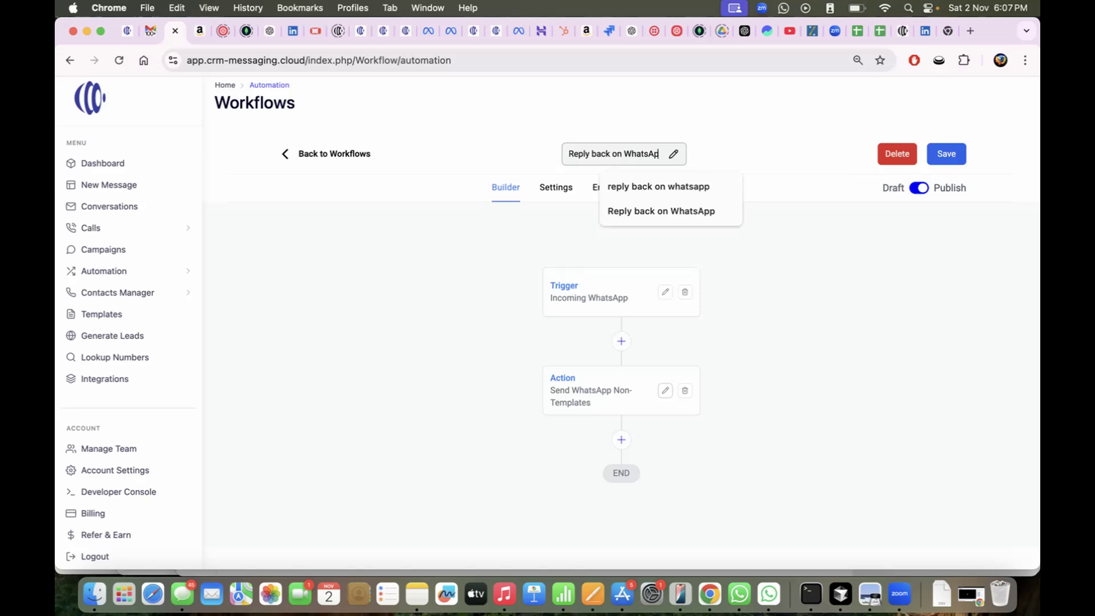
type("p and more")
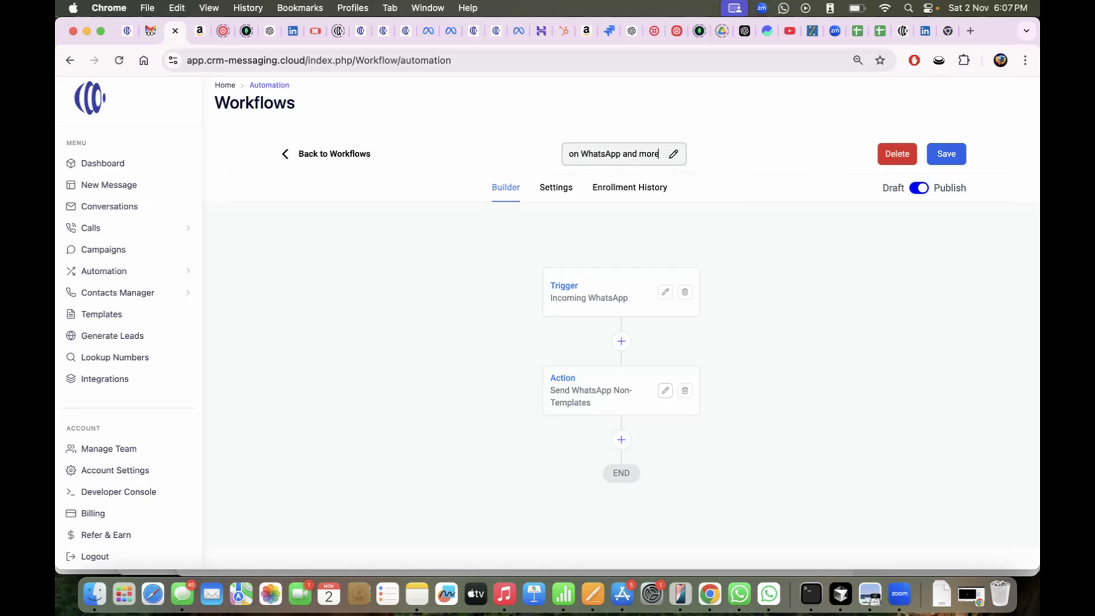
left_click(681, 141)
left_click(942, 152)
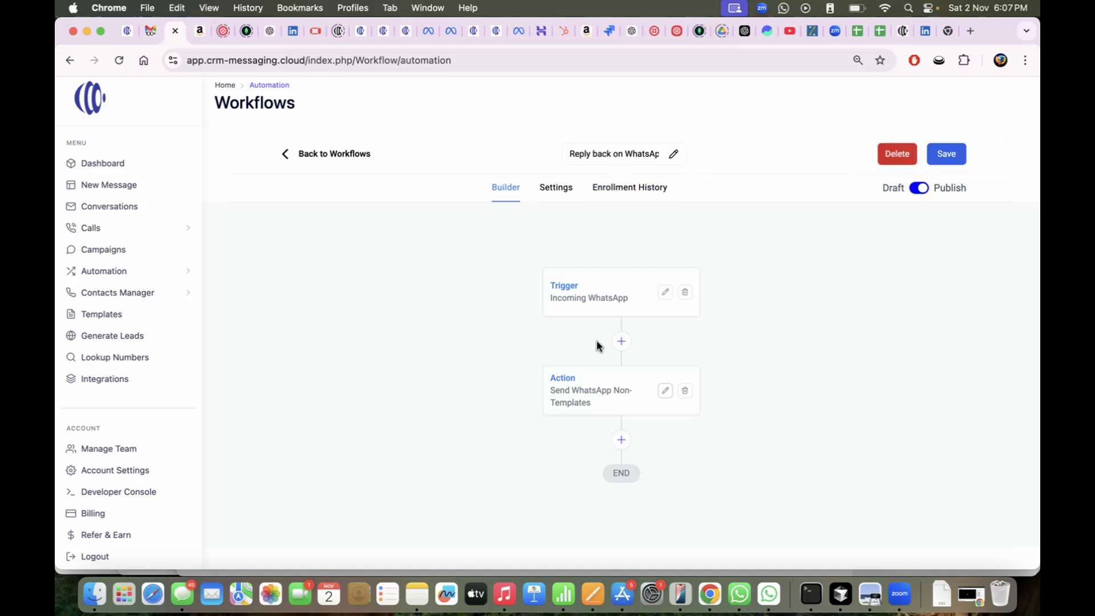
- Switch to WhatsApp Web and send "hello" in the CRM Messaging chat to test the workflow
left_click(770, 595)
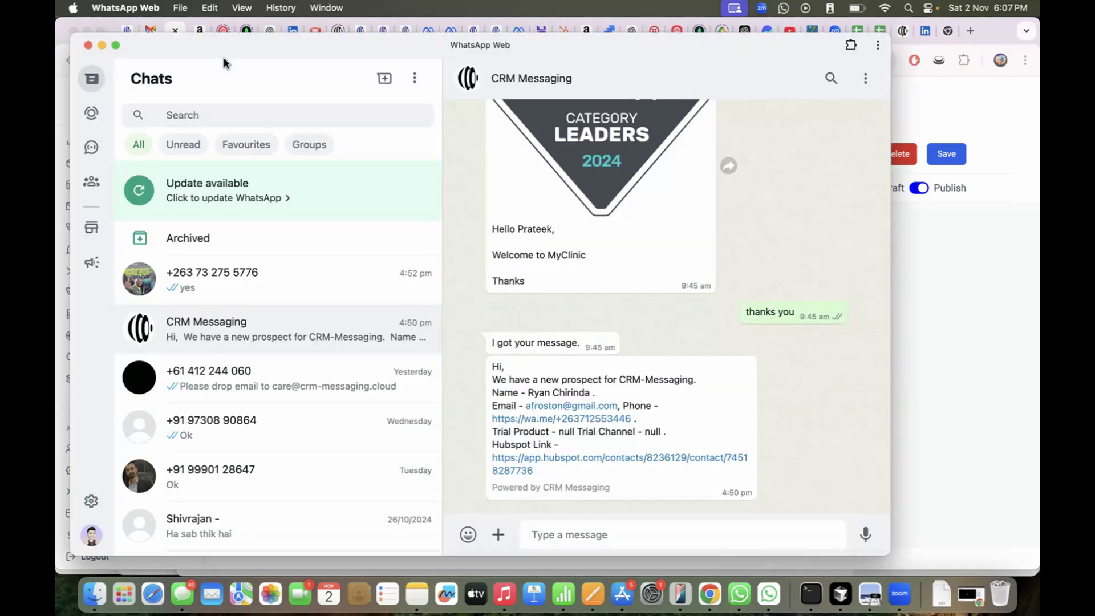
left_click(216, 115)
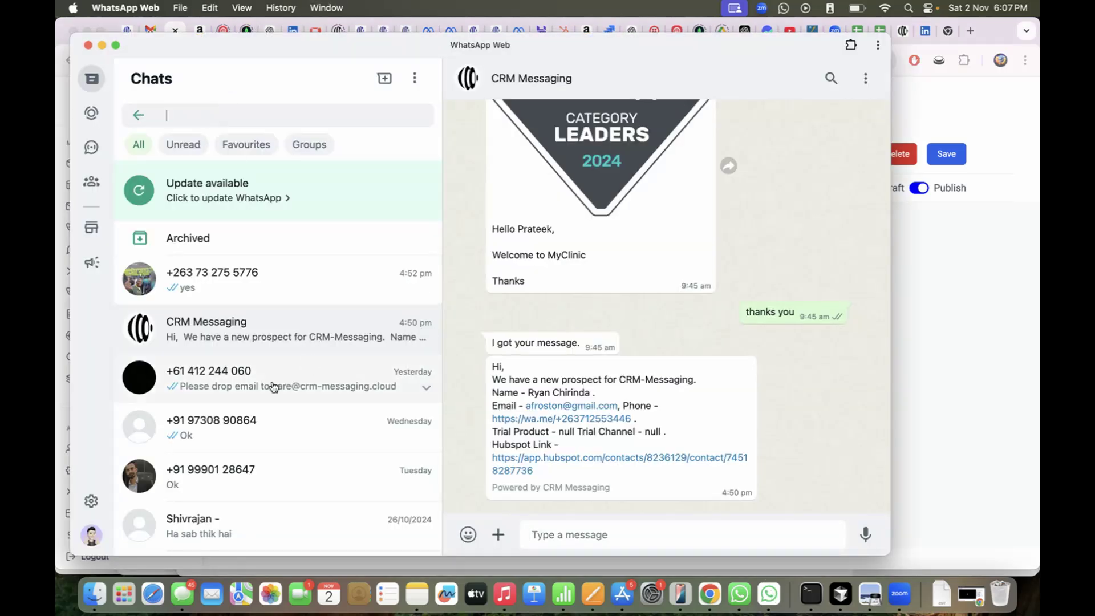
left_click(276, 337)
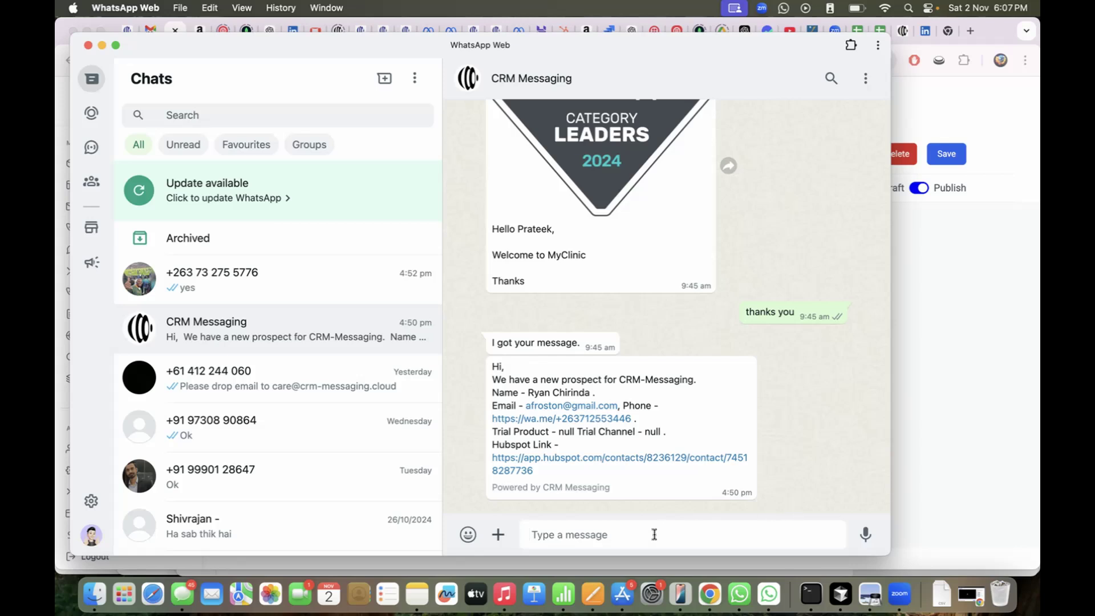
type("hello")
key("Return")
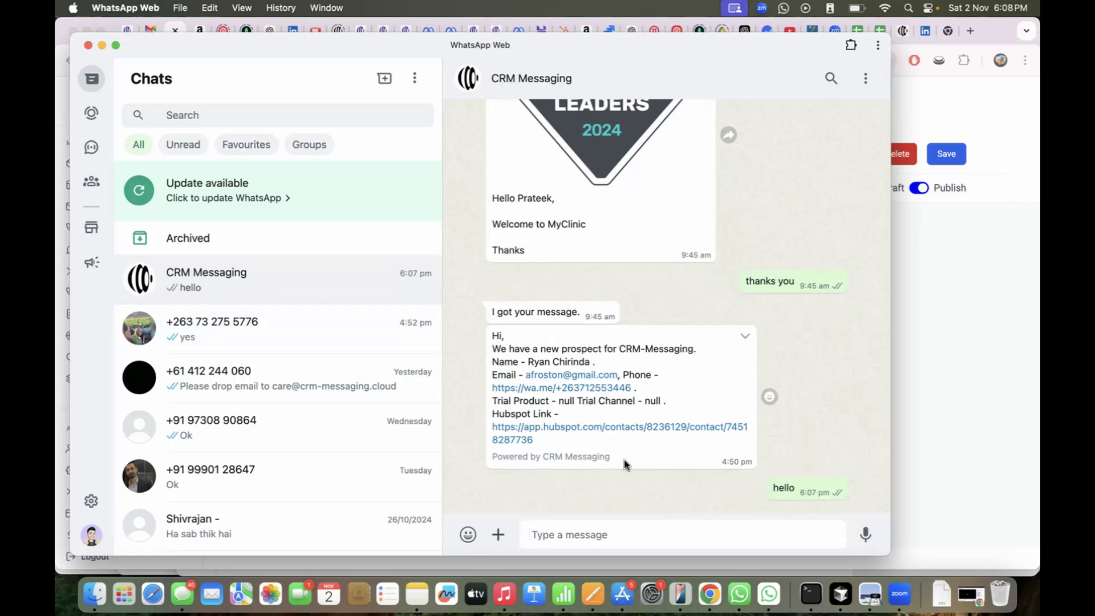
- Return to Chrome and check the workflow's enrollment history for the test message
left_click(964, 332)
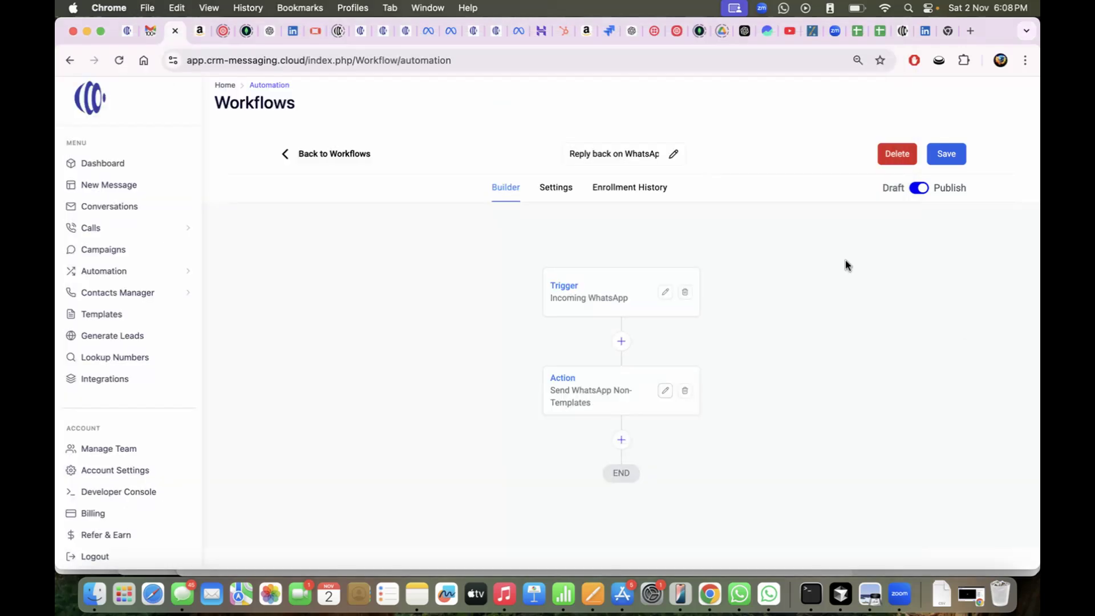
left_click(663, 196)
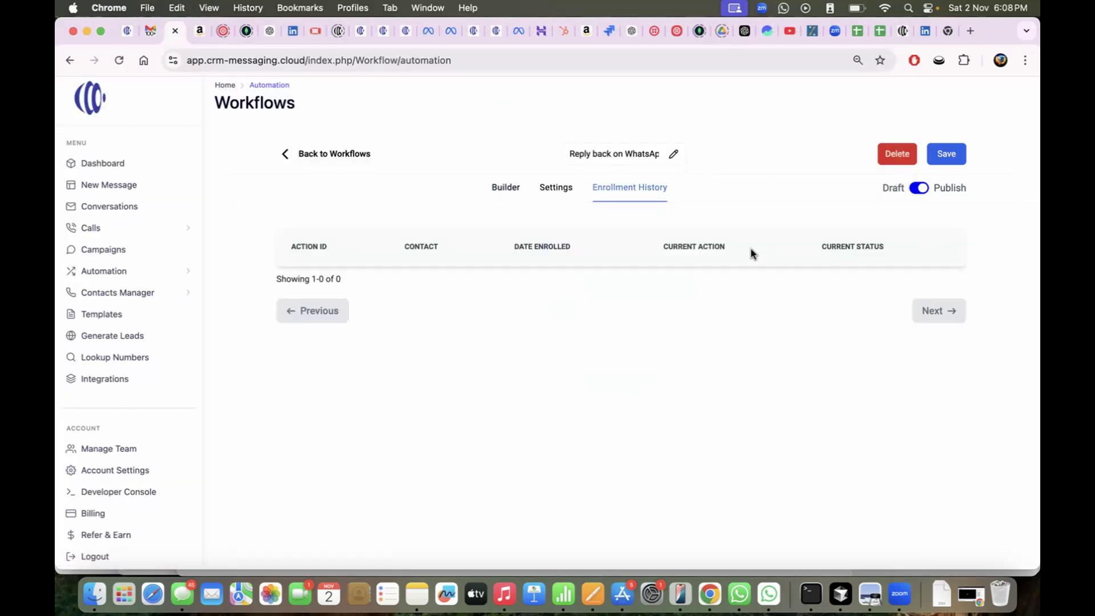
left_click(506, 187)
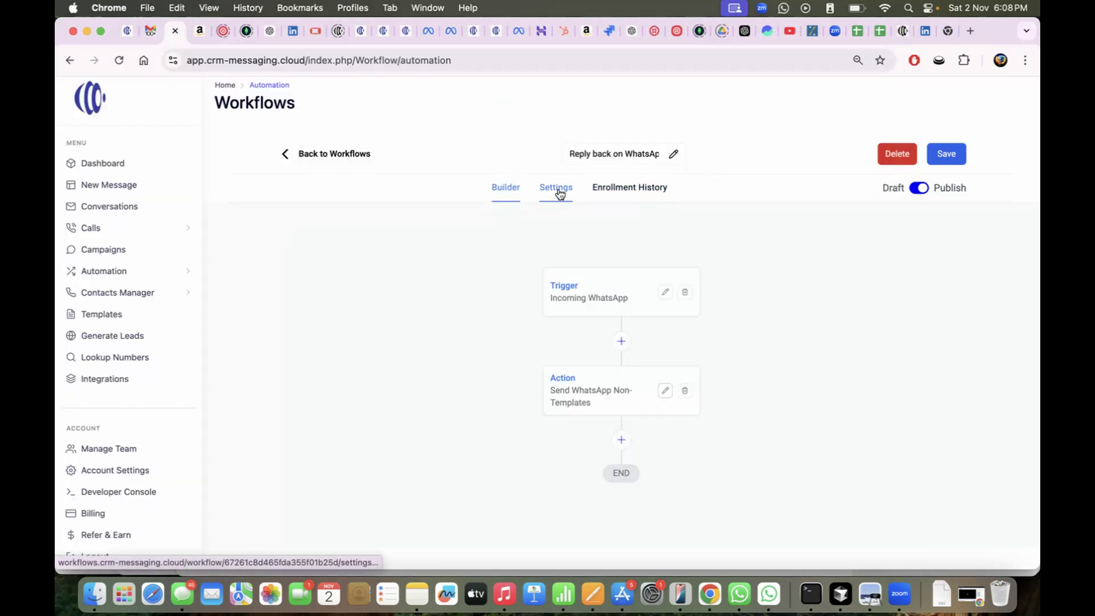
left_click(560, 194)
left_click(623, 195)
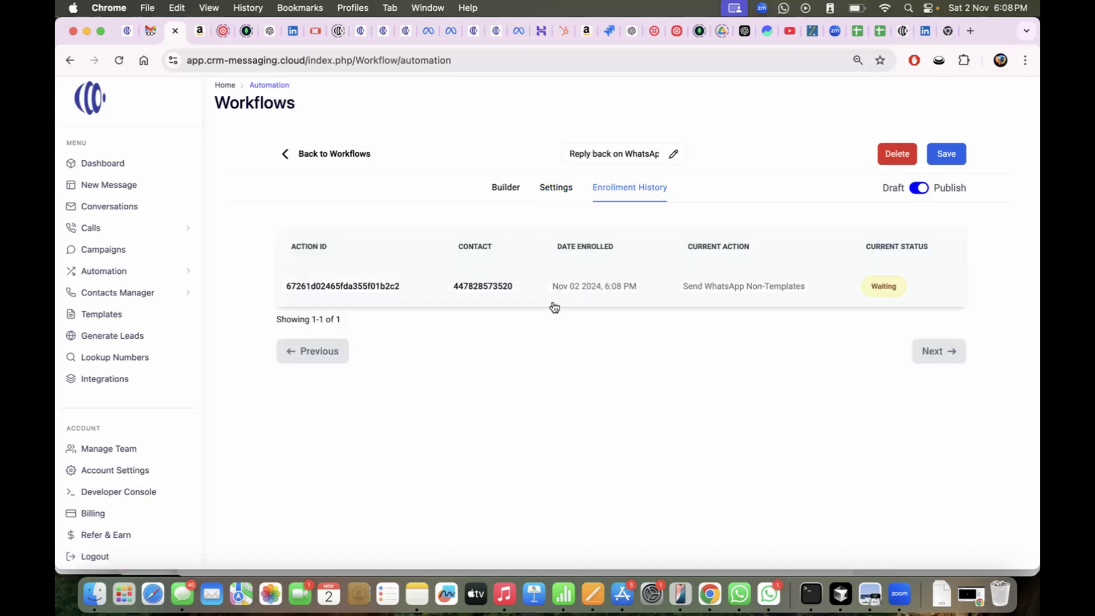
- Switch to WhatsApp Web and examine the automatic replies to the test message in the CRM Messaging chat
left_click(769, 593)
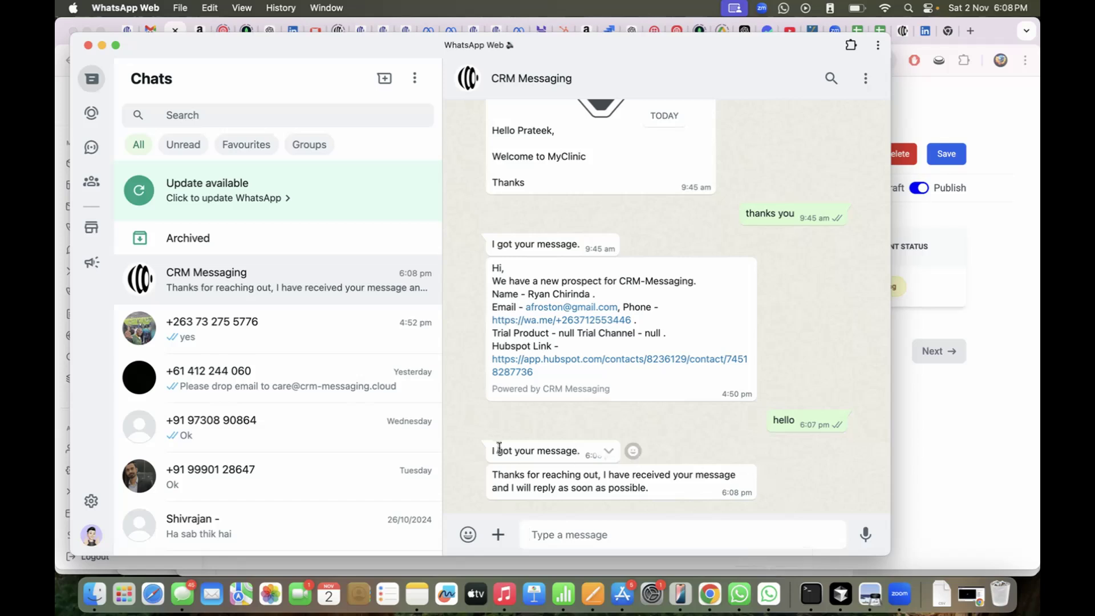
left_click_drag(495, 450, 608, 454)
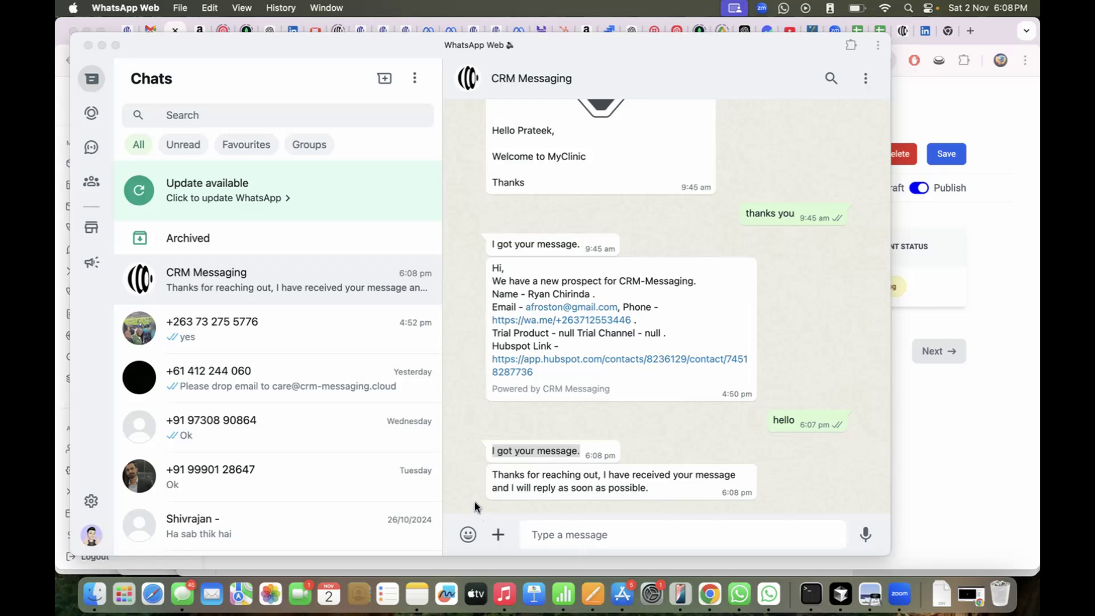
left_click(659, 472)
left_click(697, 535)
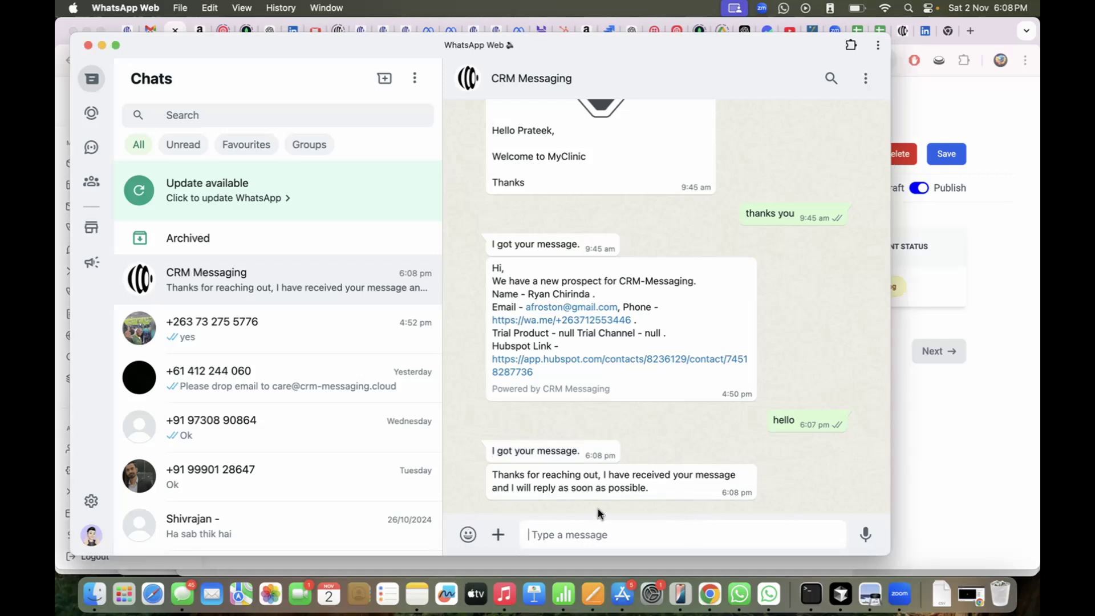
triple_click(550, 451)
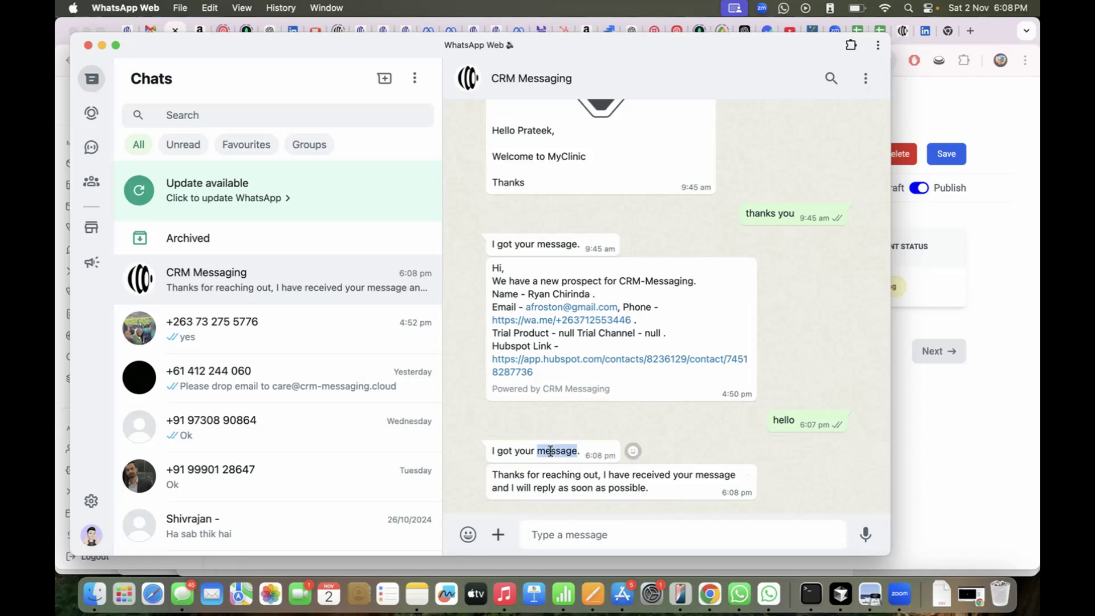
triple_click(507, 475)
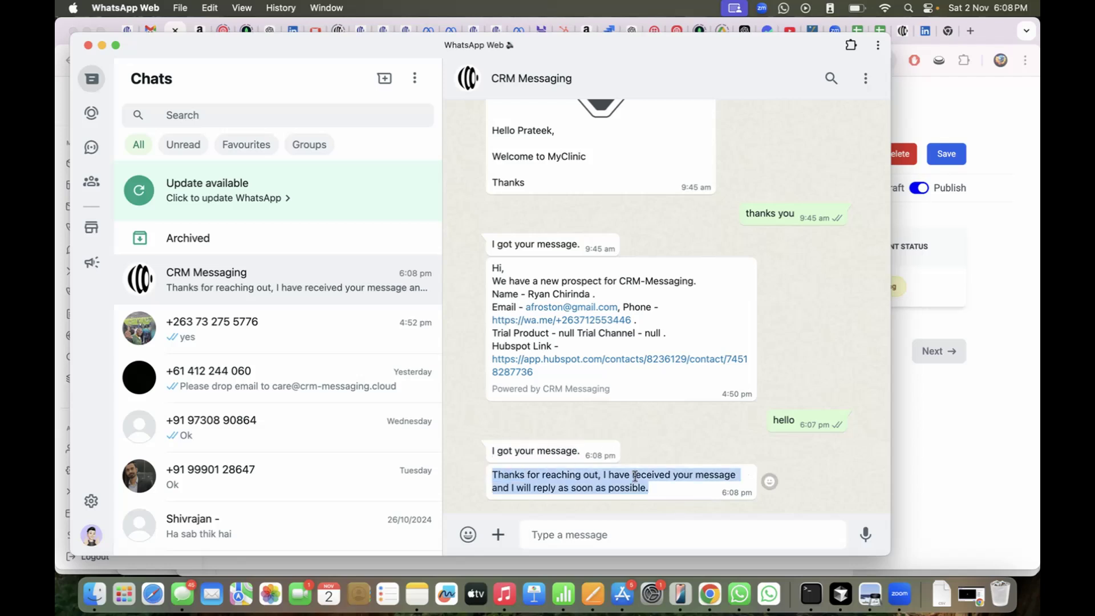
- Return to Chrome, reload the workflow's enrollment history to check the contact's status, and review the re-enrollment setting
left_click(936, 440)
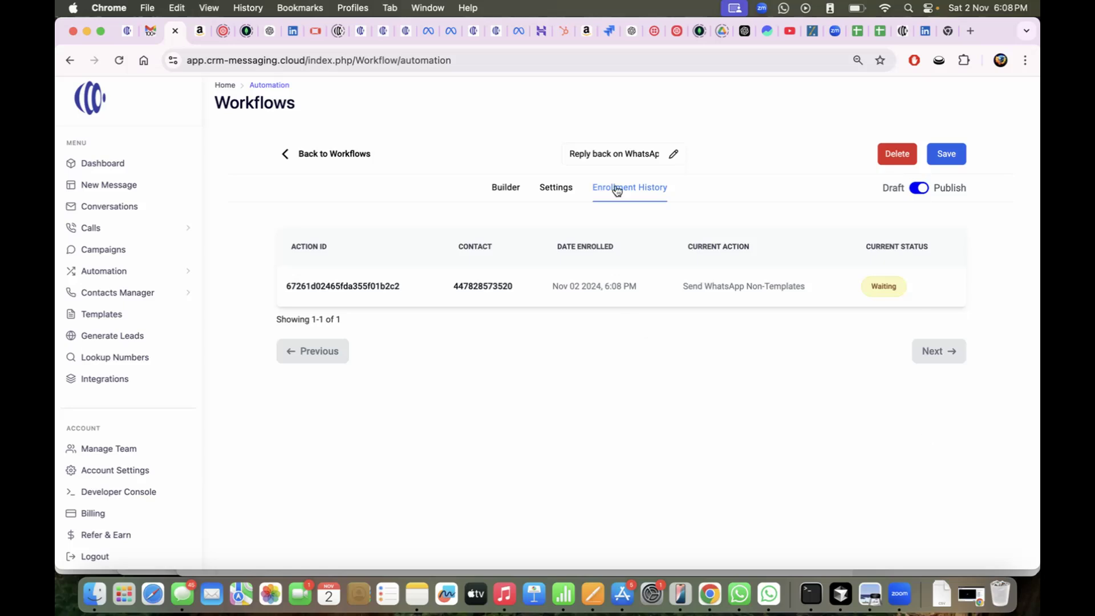
left_click(505, 189)
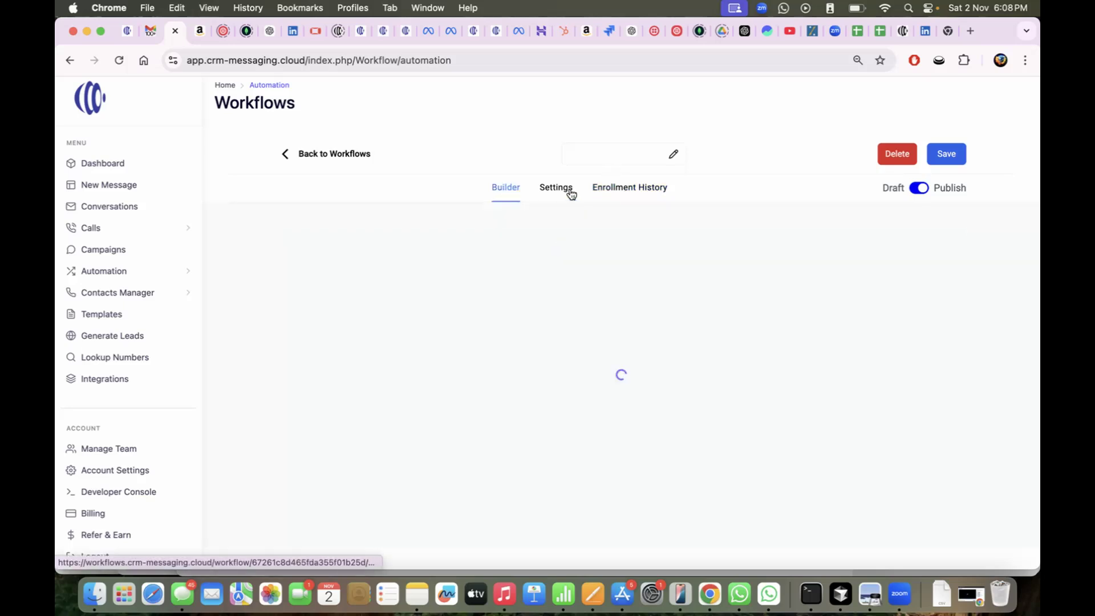
left_click(634, 189)
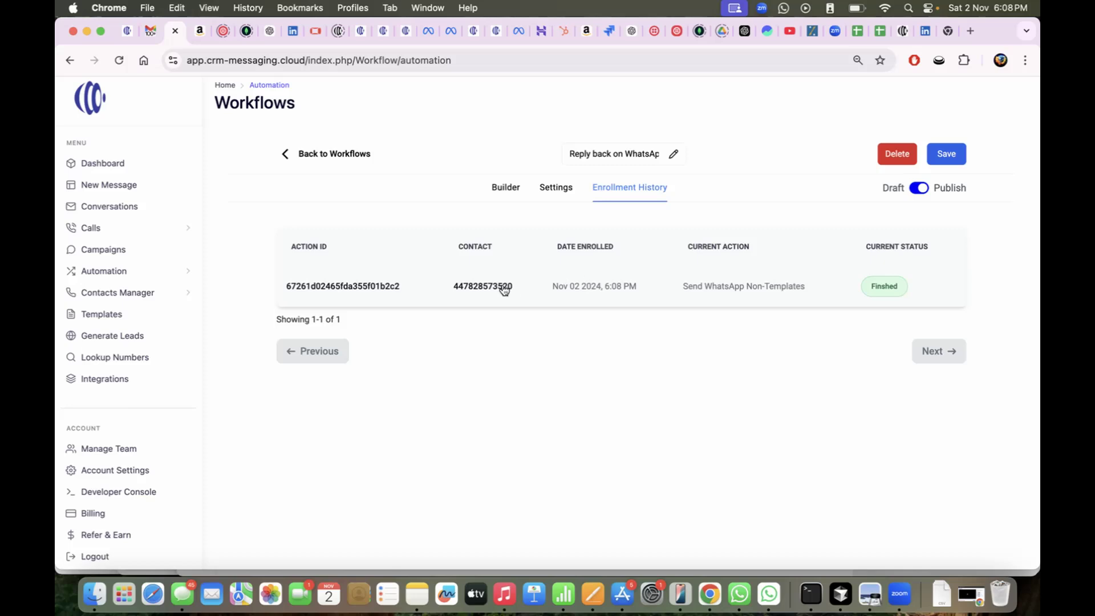
left_click(553, 189)
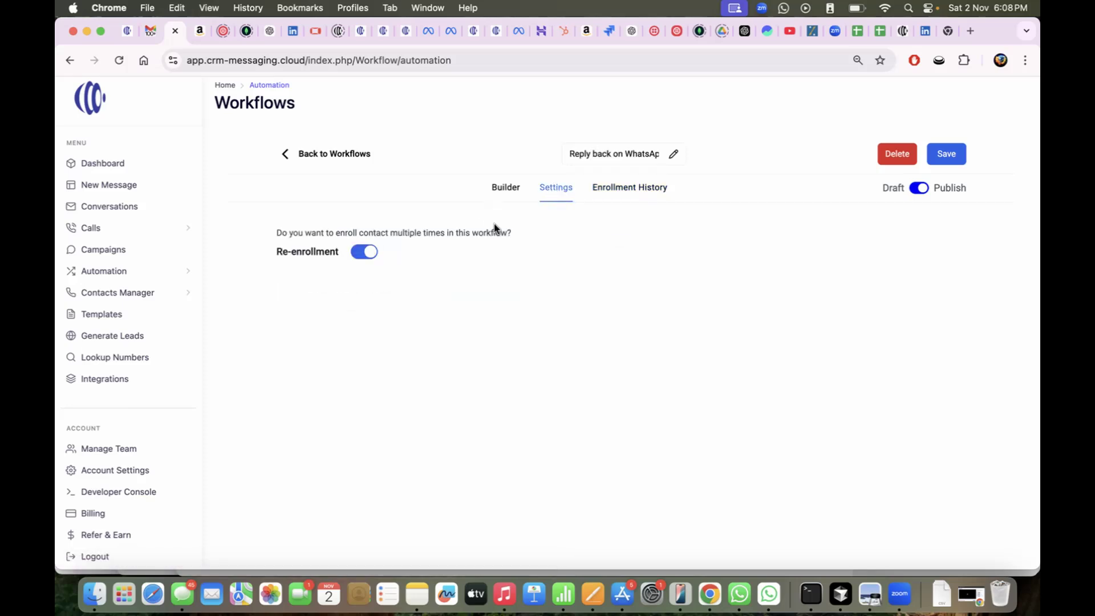
left_click(509, 184)
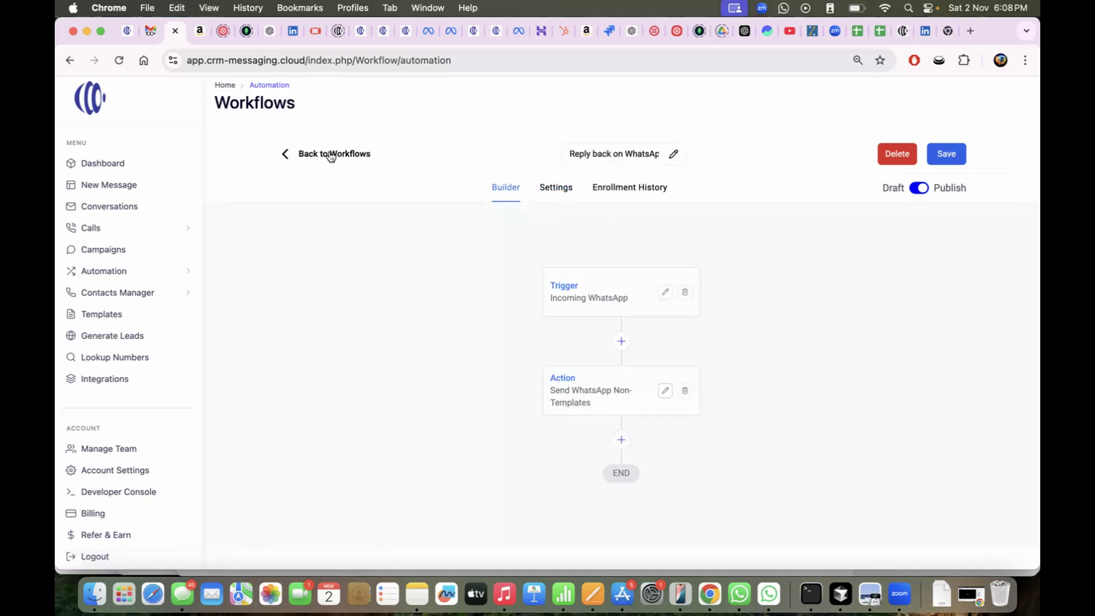
- Open the older "reply back on whatsapp" workflow from the workflow list, set it to Draft and save it
left_click(313, 154)
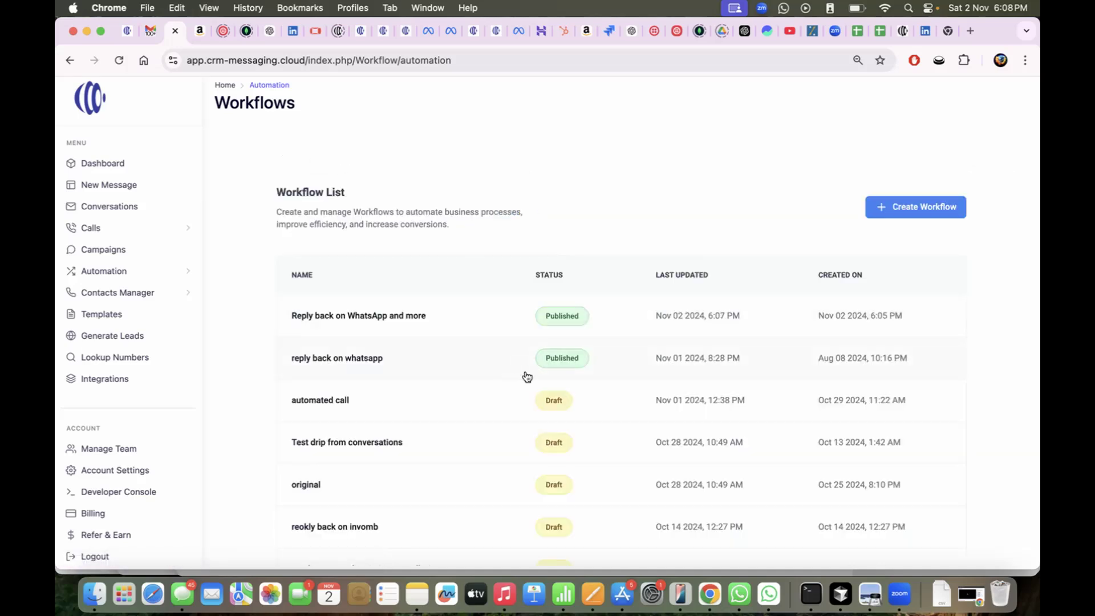
left_click(421, 357)
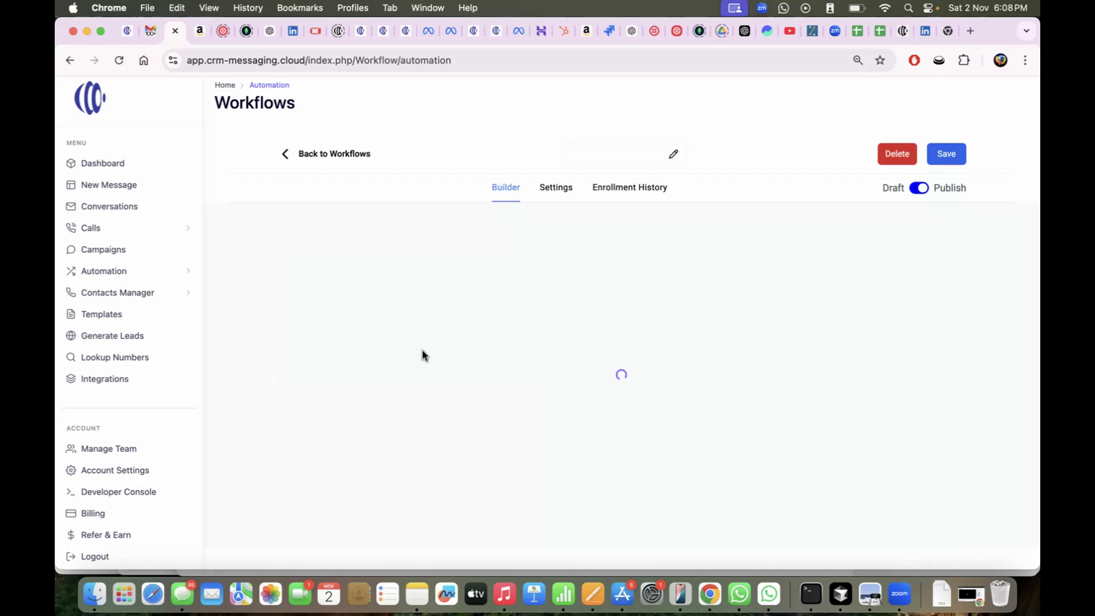
left_click(916, 192)
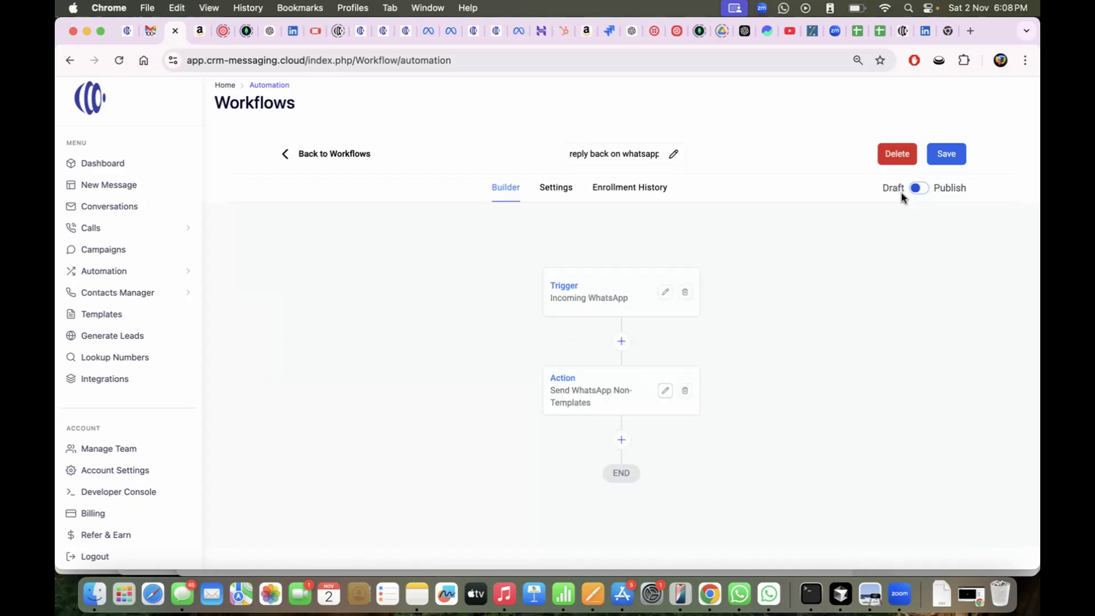
left_click(949, 161)
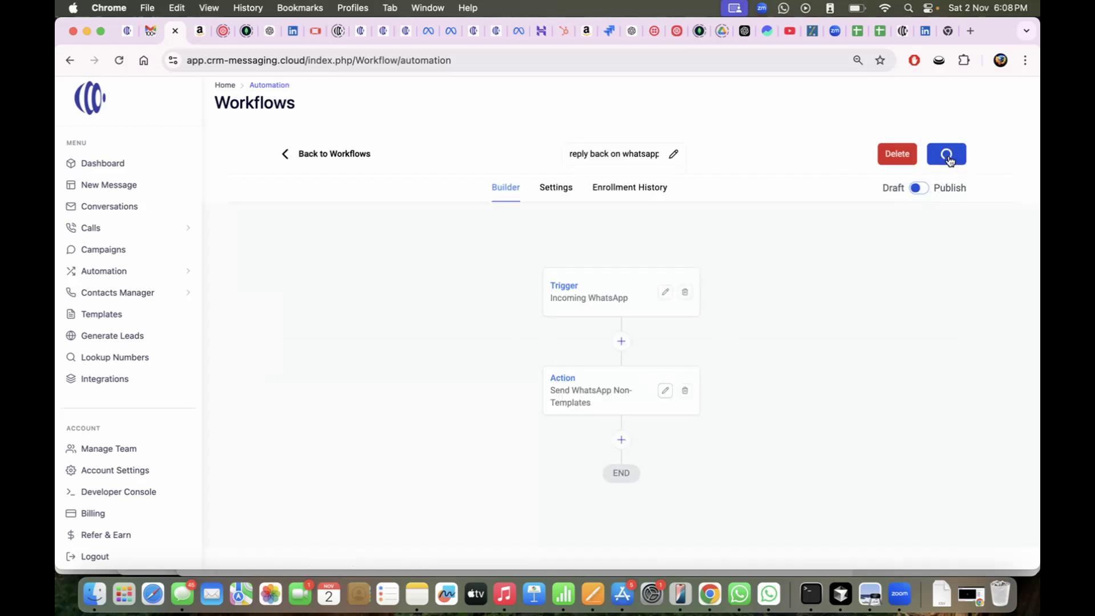
left_click(326, 157)
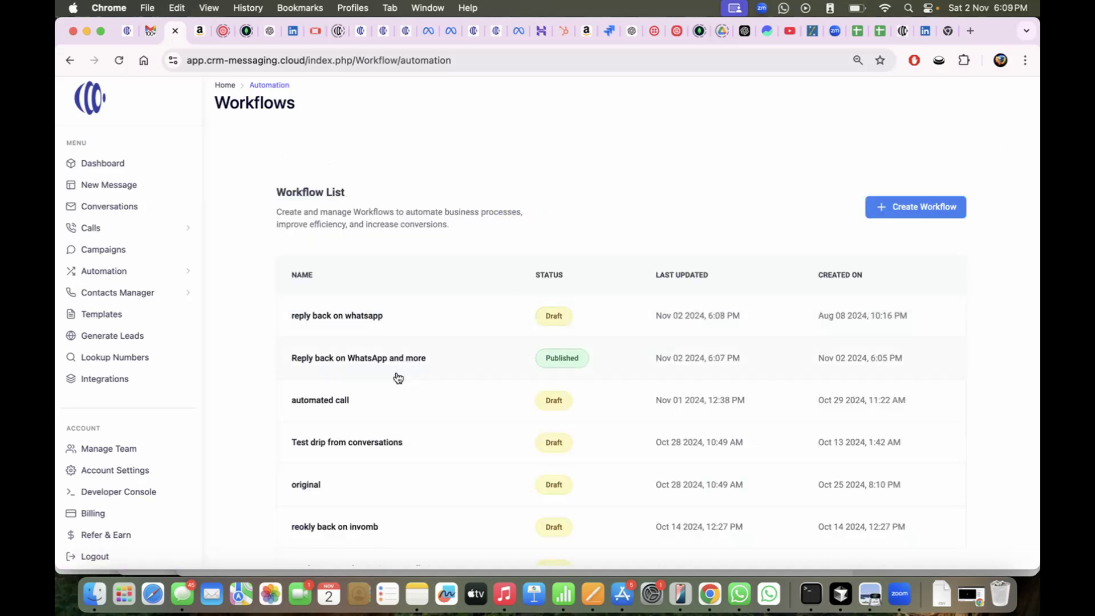
- Add an Outgoing Voice Call action at the end of "Reply back on WhatsApp and more", with {{fromNumber}} from Incoming WhatsApp as To Number
left_click(398, 377)
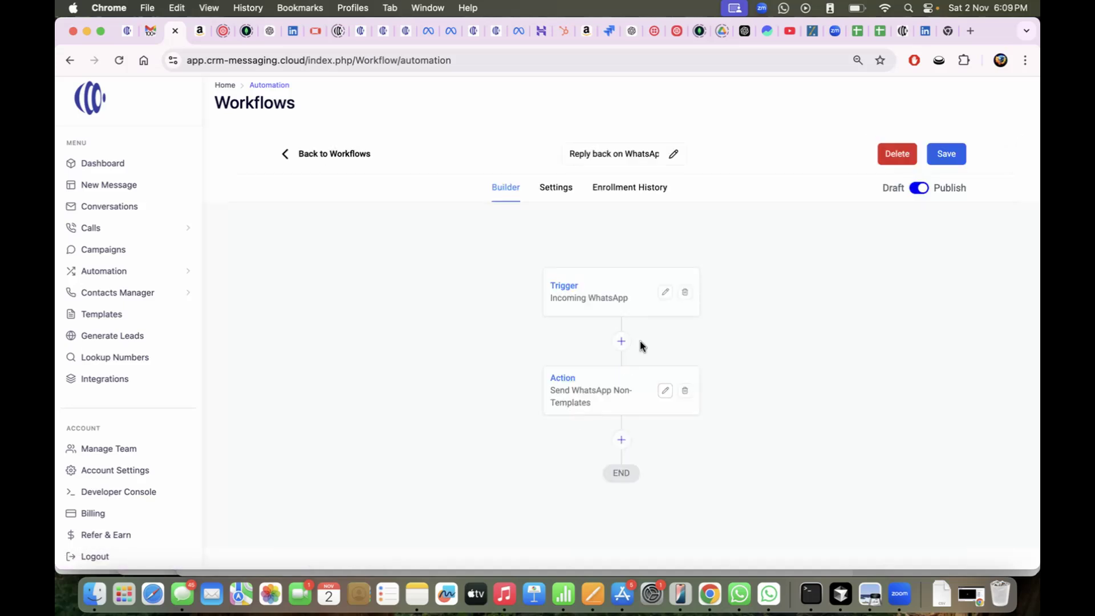
left_click(622, 440)
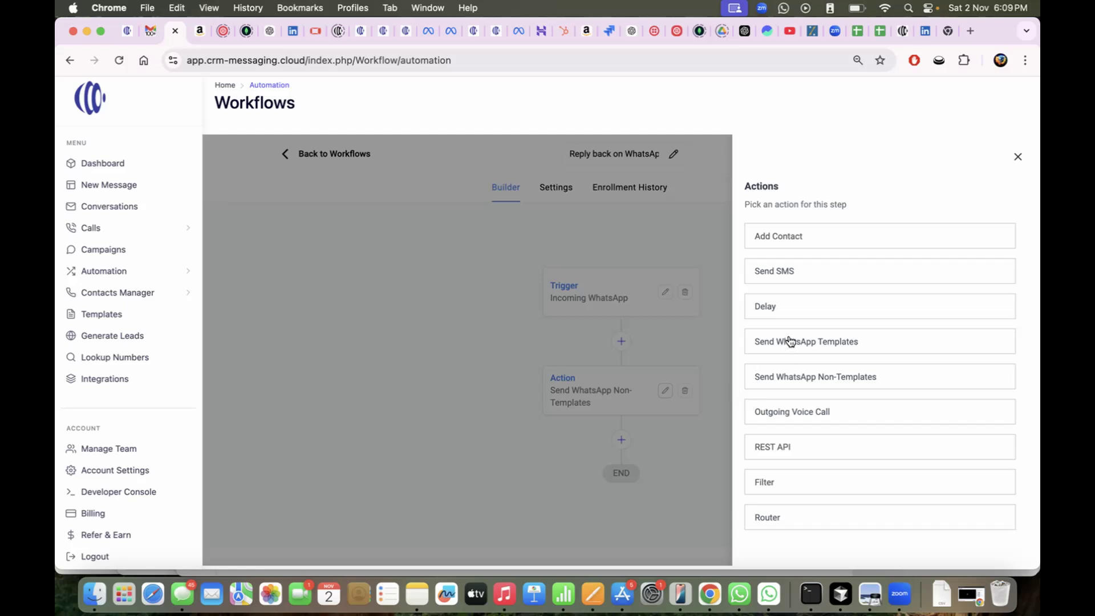
left_click(814, 421)
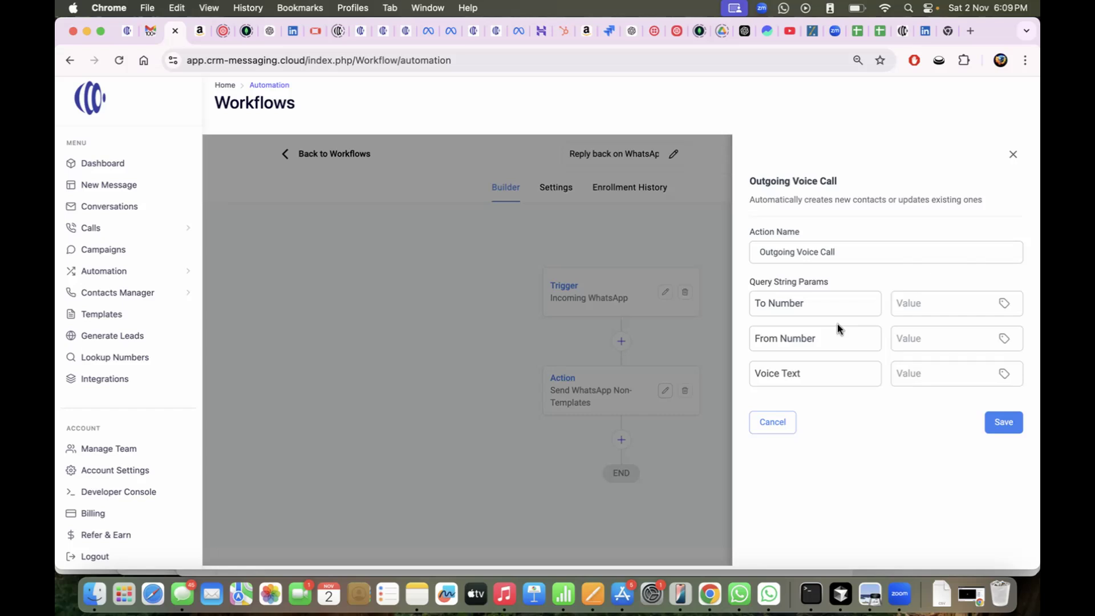
left_click(1002, 303)
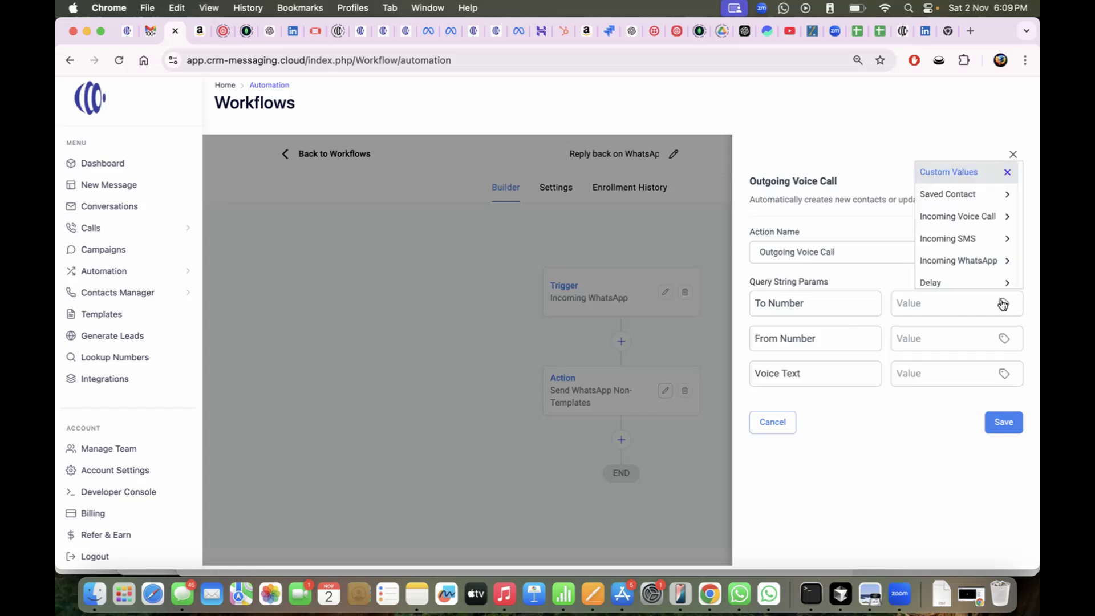
left_click(998, 261)
left_click(986, 194)
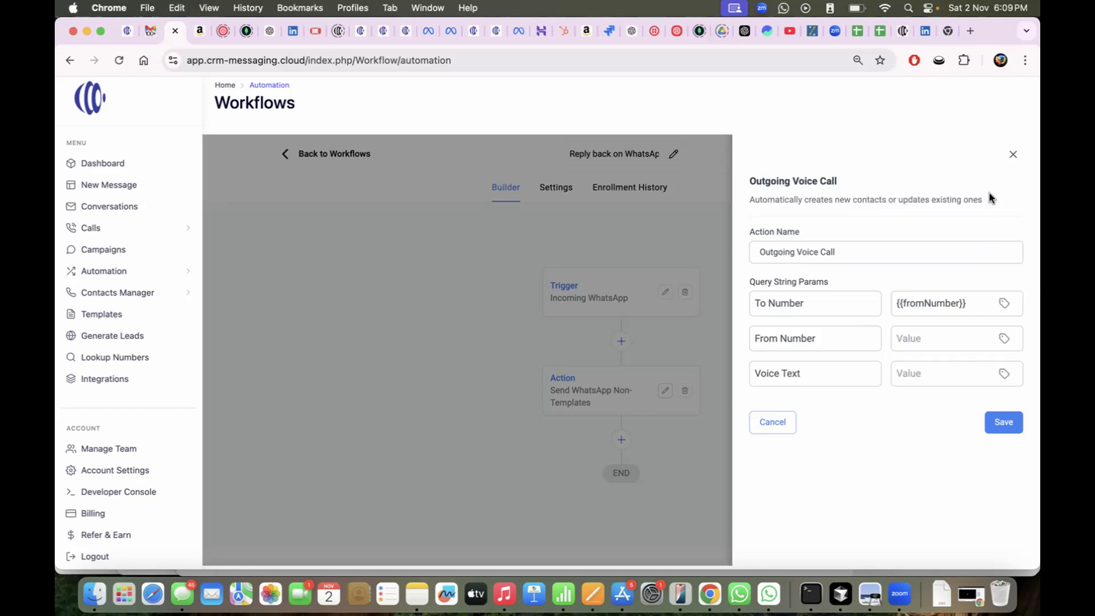
- Open the account settings in a new tab and copy the voice-enabled number from the third row of the phone number details
left_click(1004, 338)
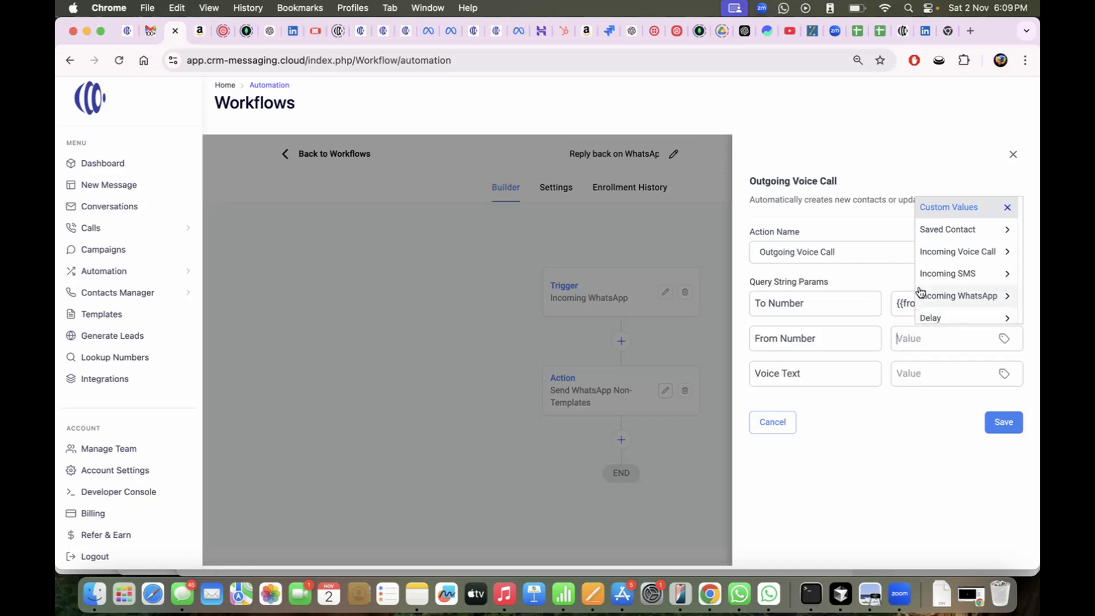
left_click(125, 477)
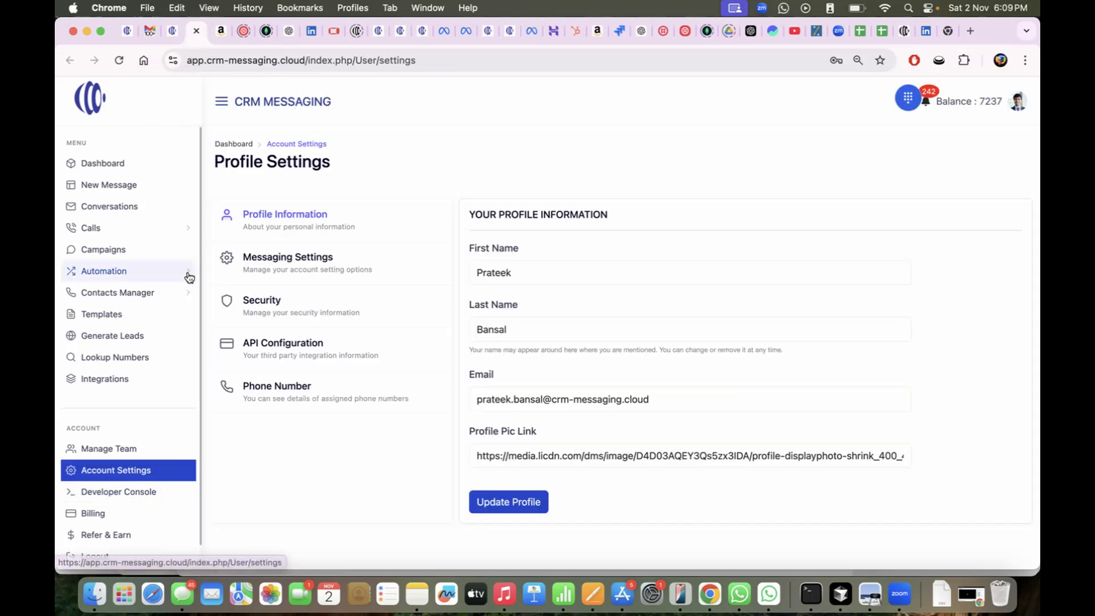
left_click(328, 269)
left_click(307, 404)
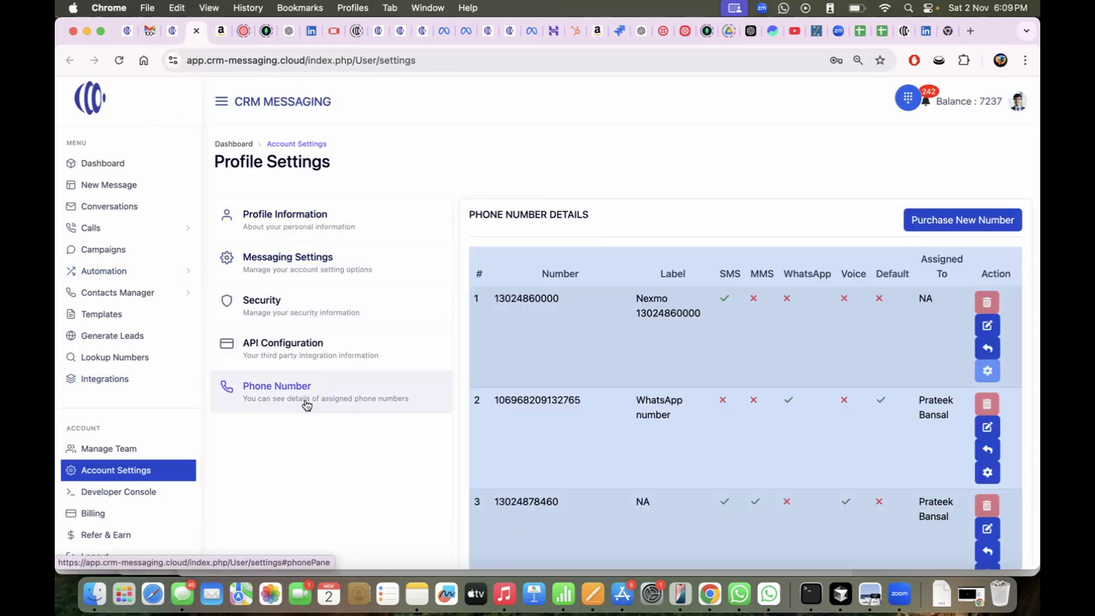
scroll(697, 401, "down", 2)
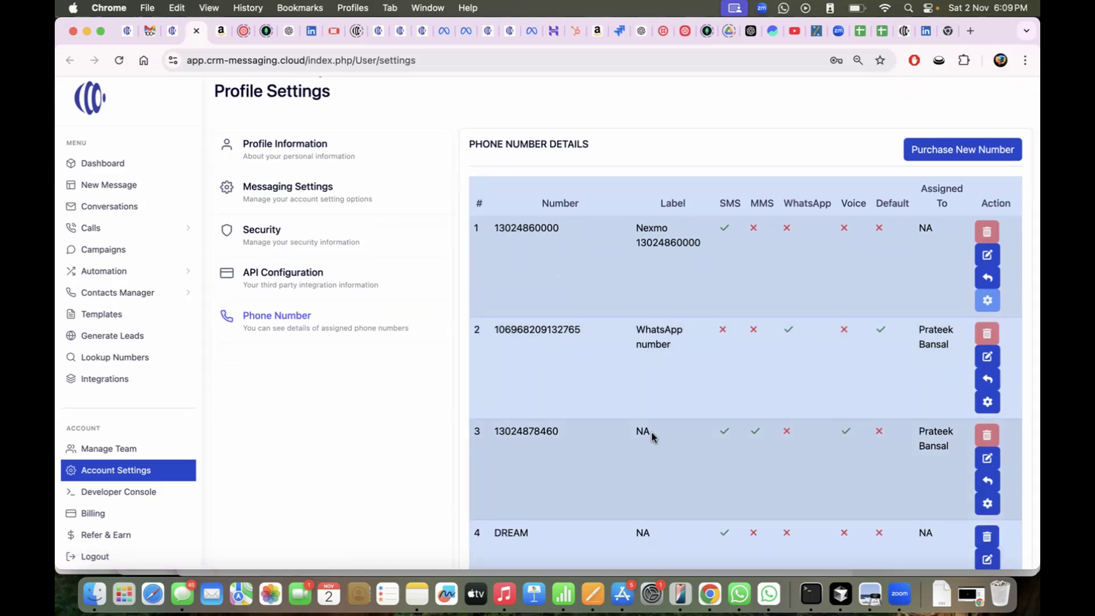
double_click(537, 432)
key("super+c")
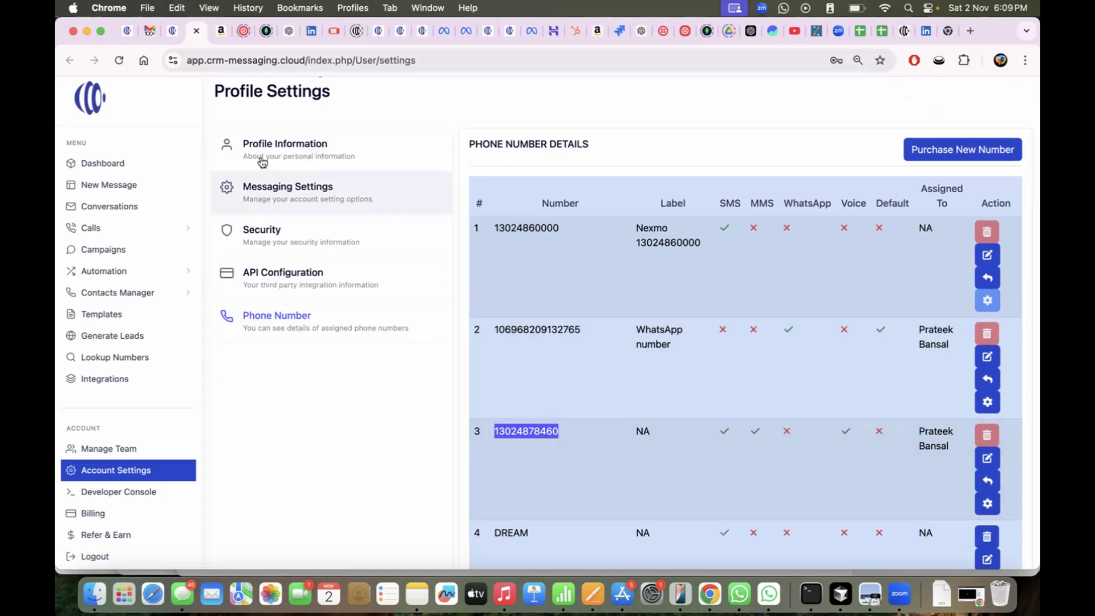
- Return to the workflow tab and paste the copied phone number as the voice call's From Number
left_click(173, 31)
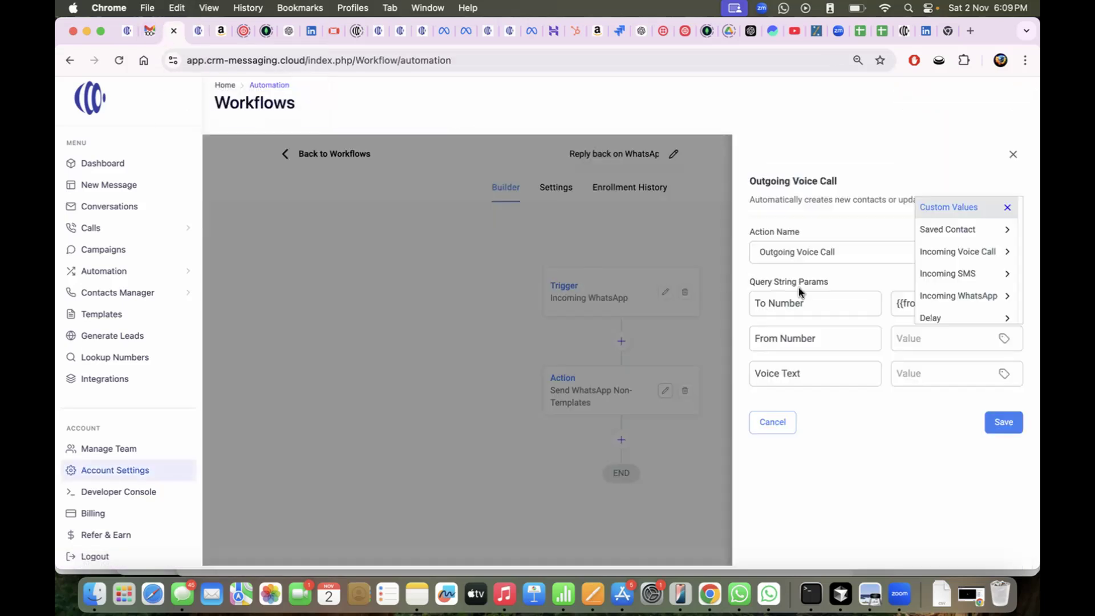
left_click(900, 339)
key("super+v")
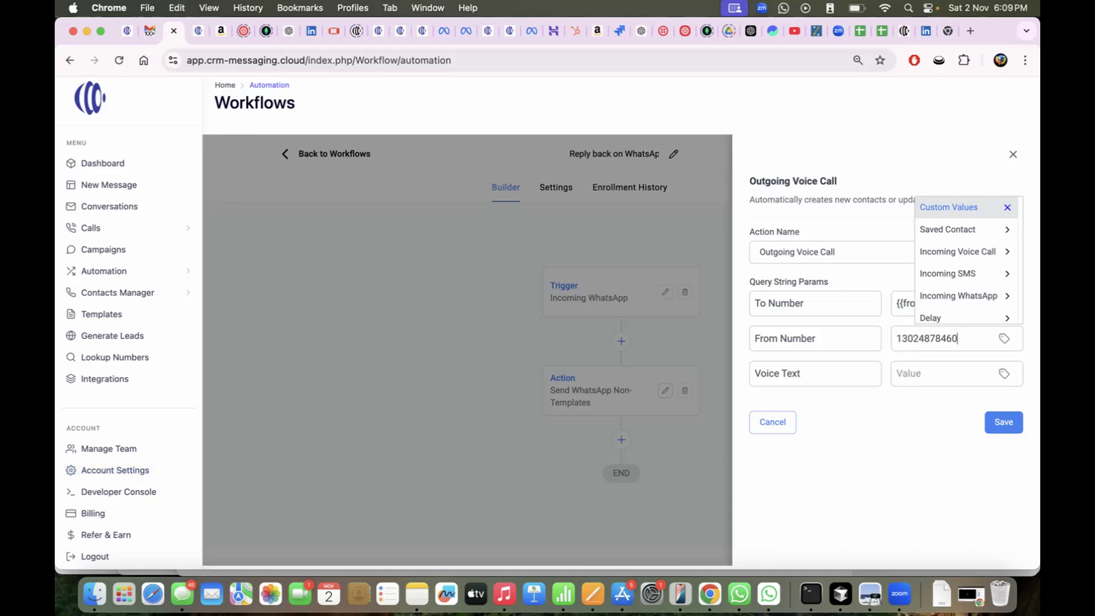
- Enter the voice text "Hi, we received your enquiry on whatsapp, we will confirm you within 24 hours." and save the action
left_click(930, 373)
type("Hi")
type(", y")
type("we received")
type(" your enq")
type("uiry on wha")
type("tsapp")
type(",")
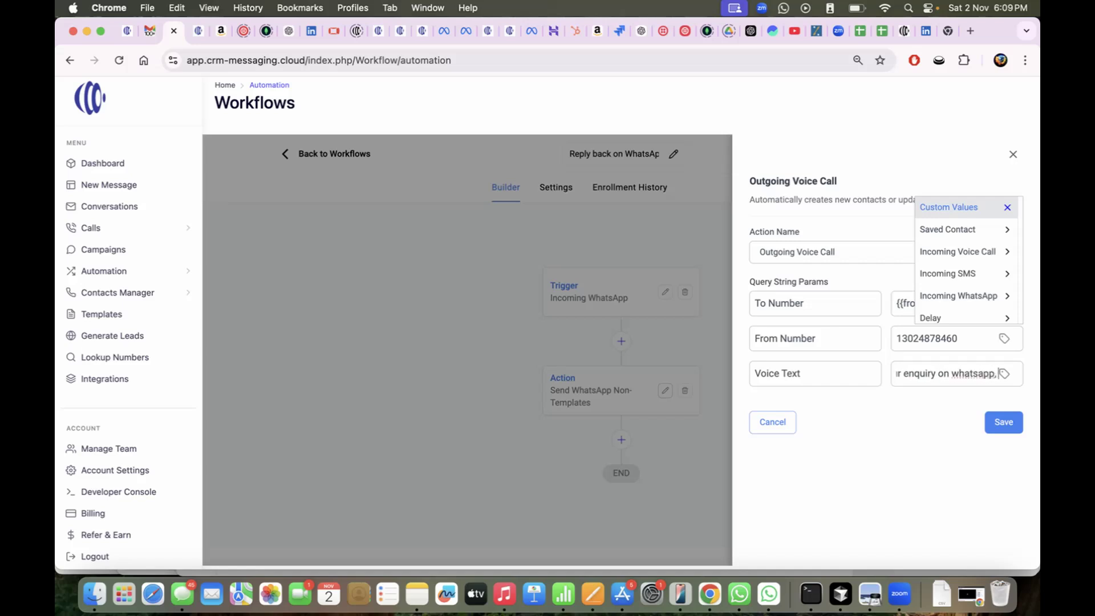
type(" we will call")
key("BackSpace")
key("BackSpace")
key("BackSpace")
key("BackSpace")
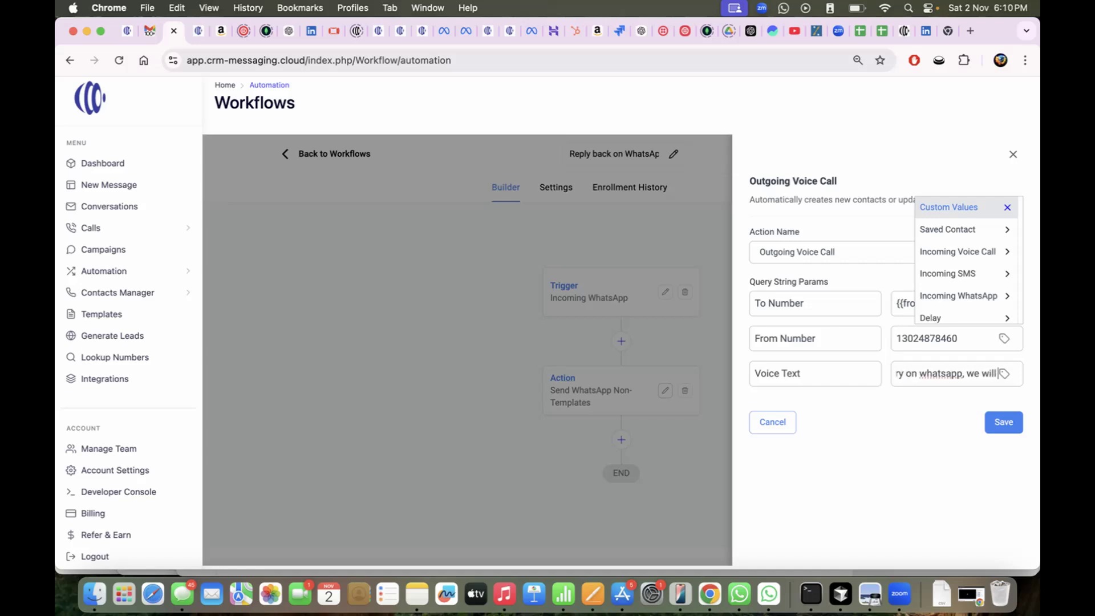
type("confirm")
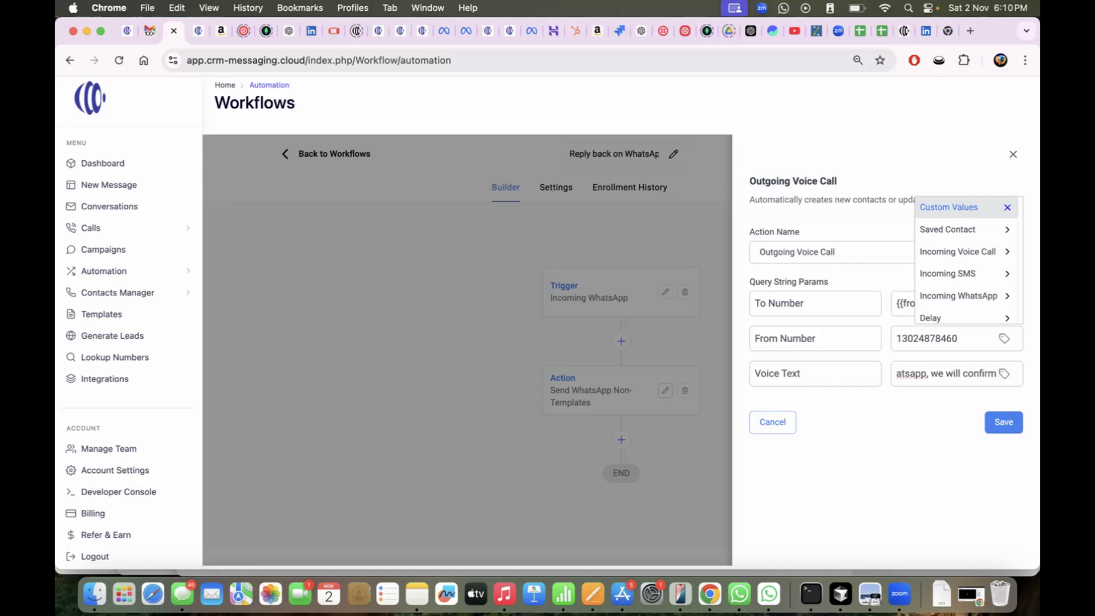
type(" you within 24 hur")
key("BackSpace")
key("BackSpace")
type("ours.")
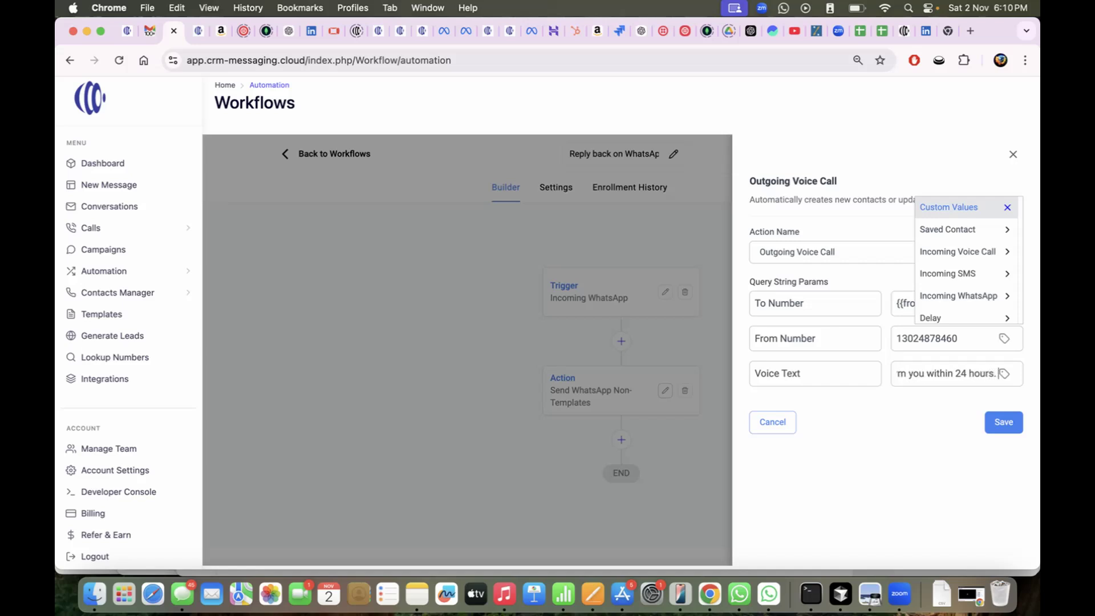
left_click(1002, 423)
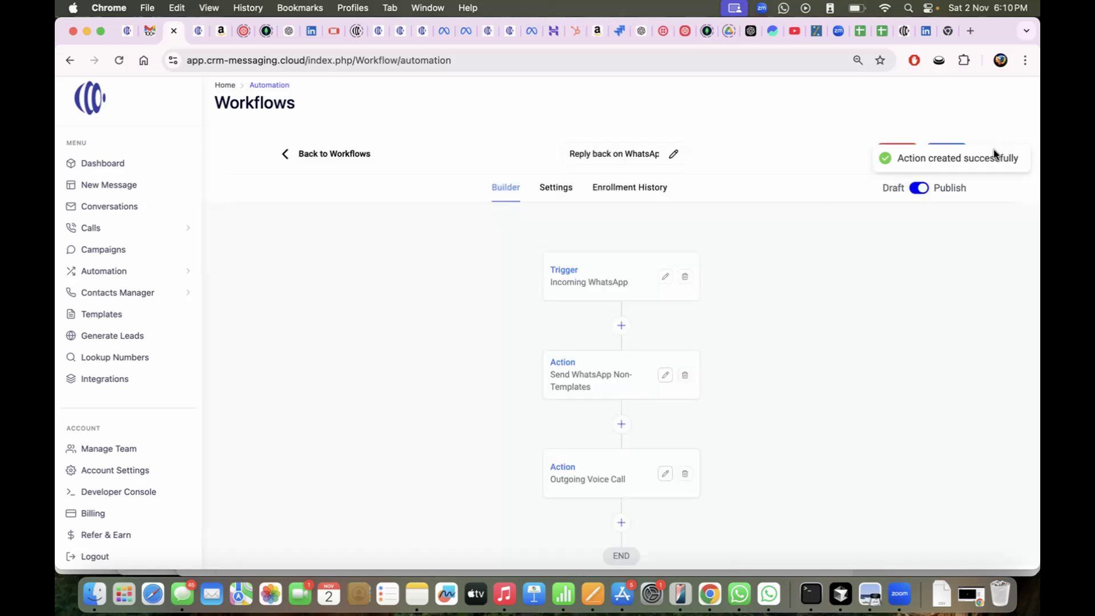
- Save the updated workflow and switch to the CRM Messaging chat in WhatsApp Web
left_click(947, 155)
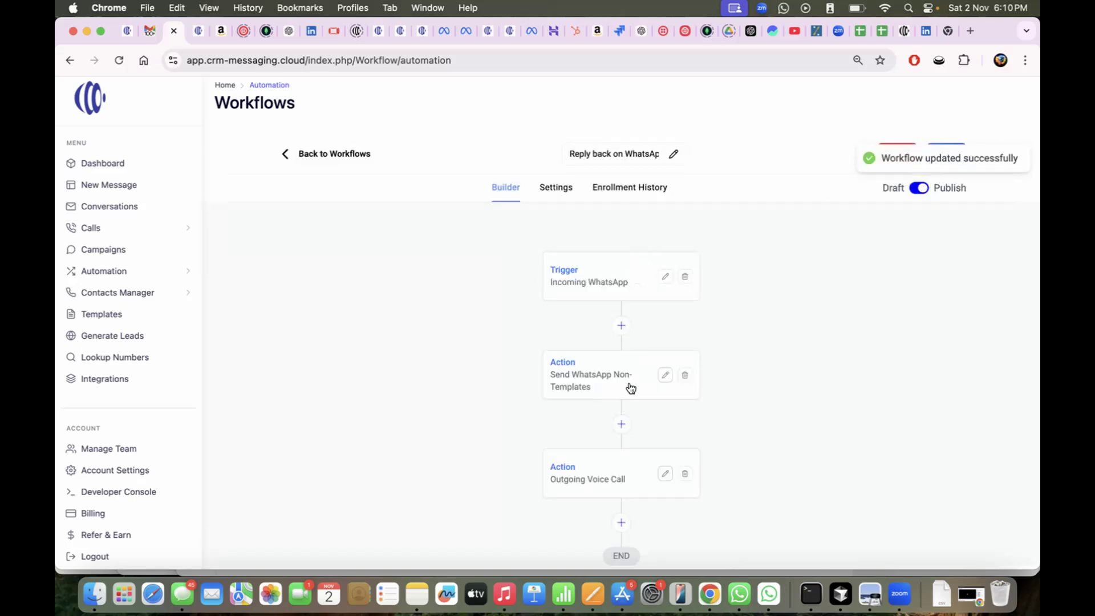
scroll(628, 386, "down", 2)
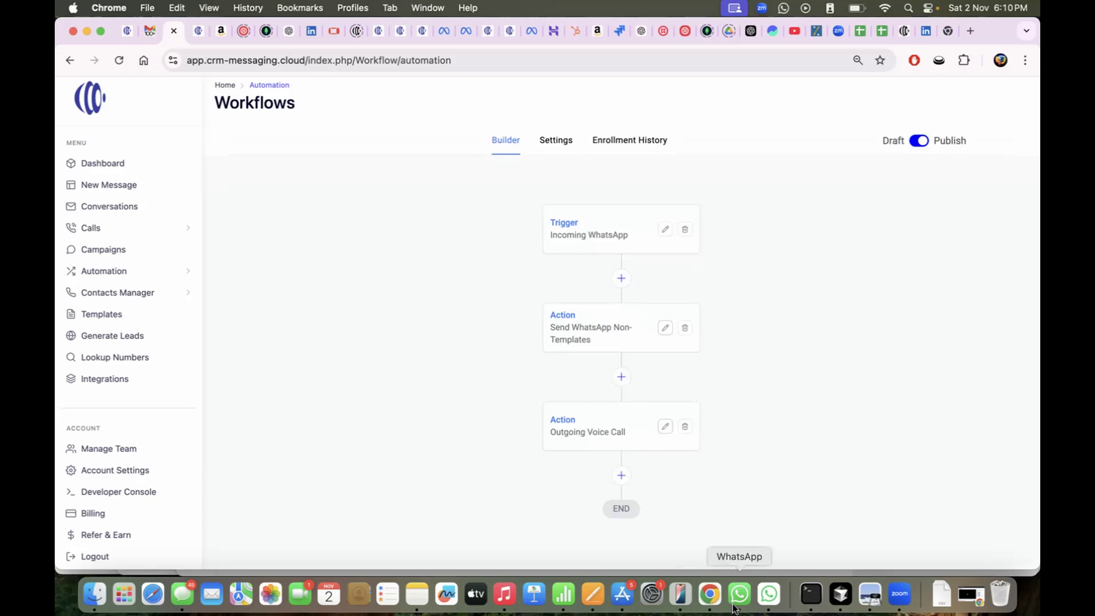
left_click(769, 594)
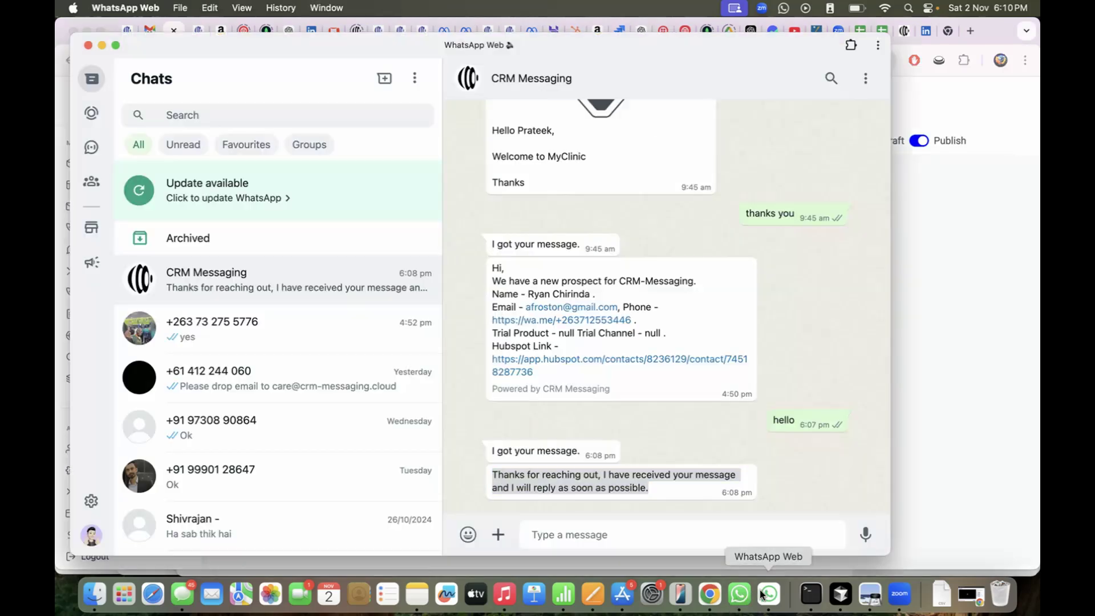
- Send the test message "need help" in the CRM Messaging chat
left_click(601, 534)
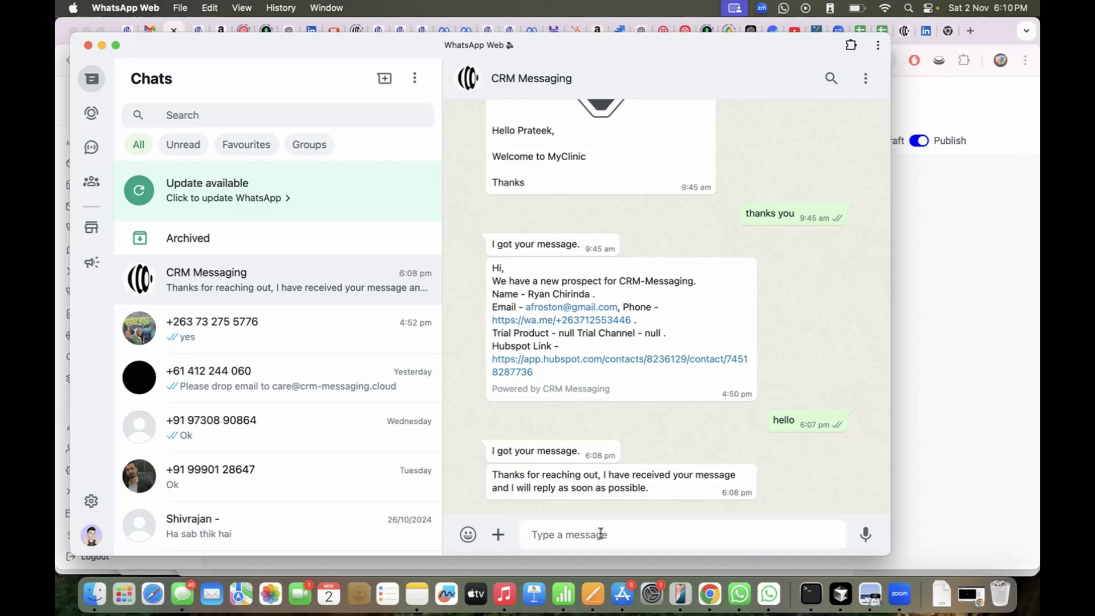
type("need help")
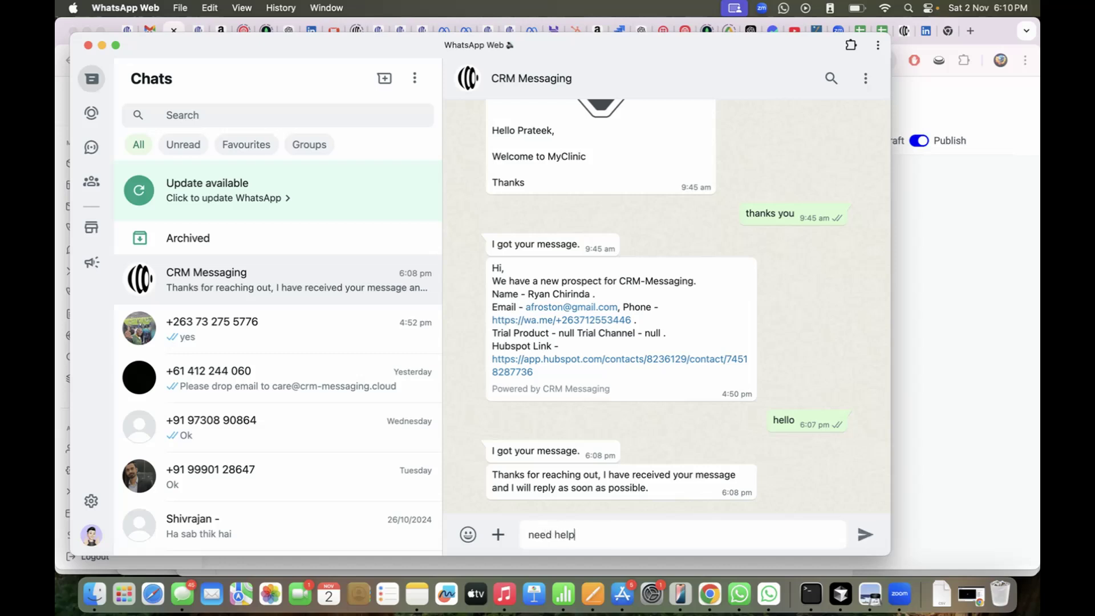
key("Return")
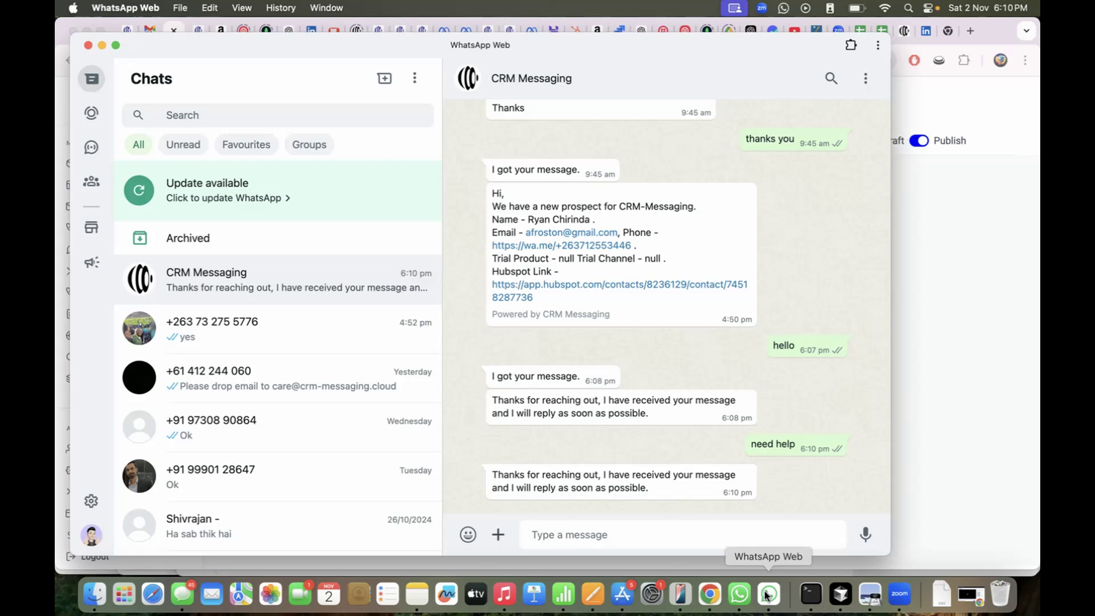
- Switch back to the workflow in Chrome, check its enrollment history, and return to the builder view
left_click(908, 486)
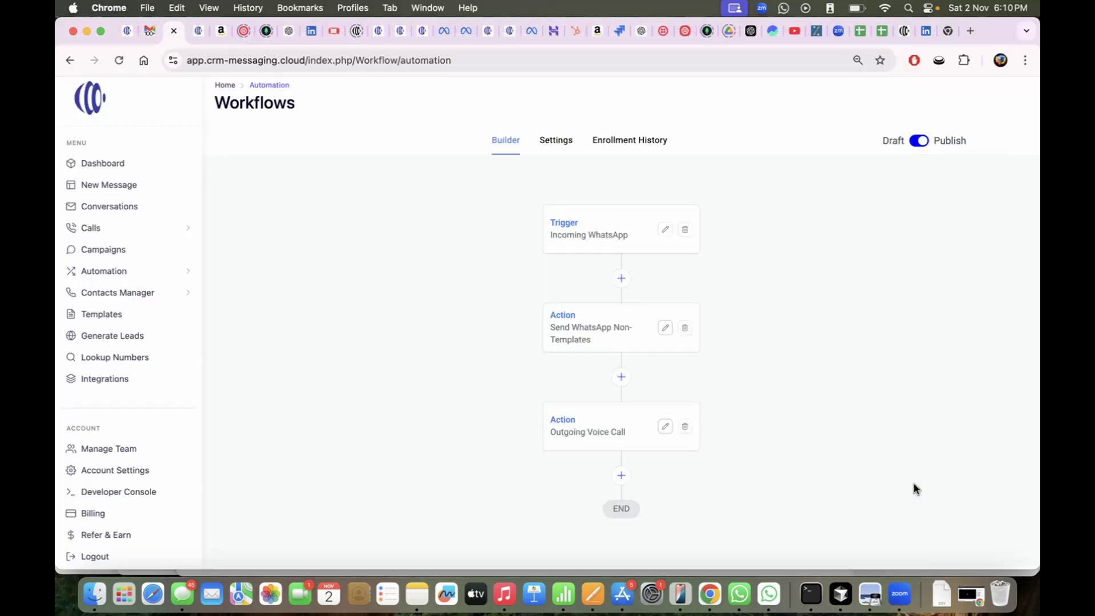
left_click(624, 149)
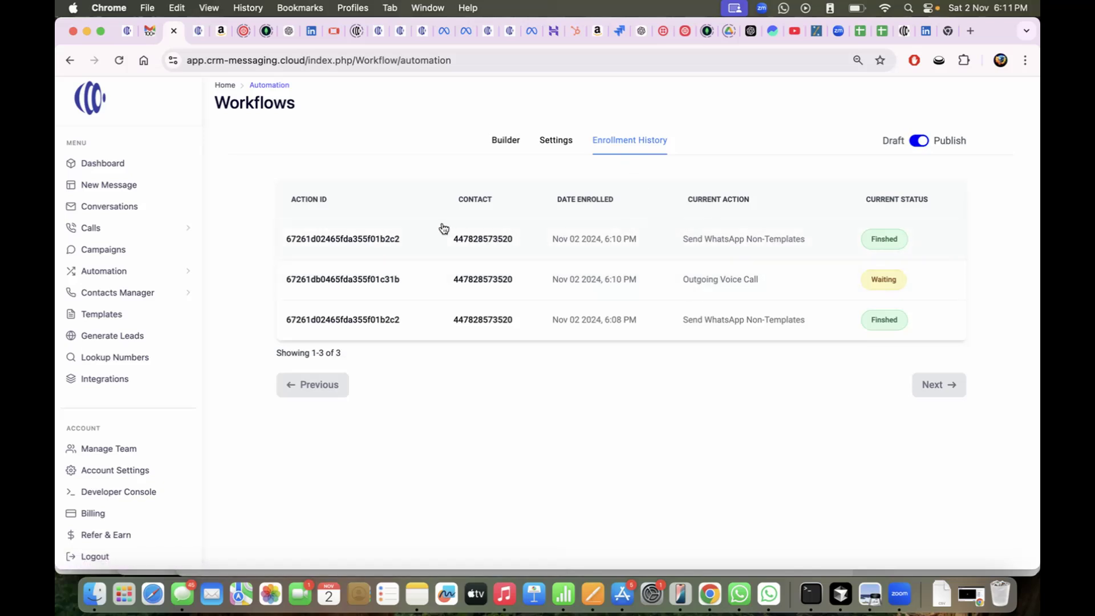
left_click(500, 150)
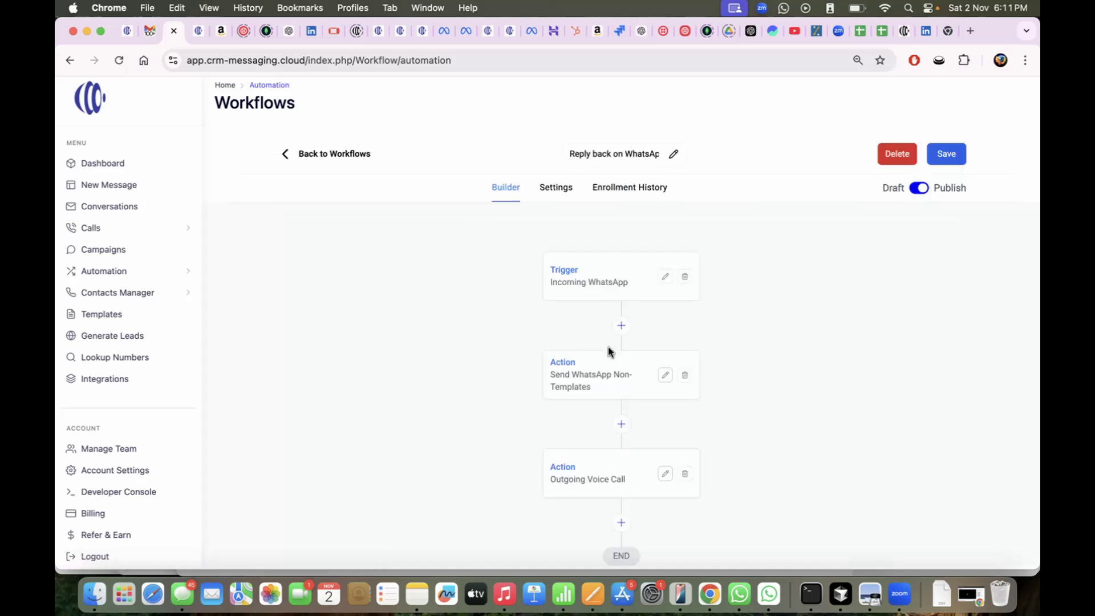